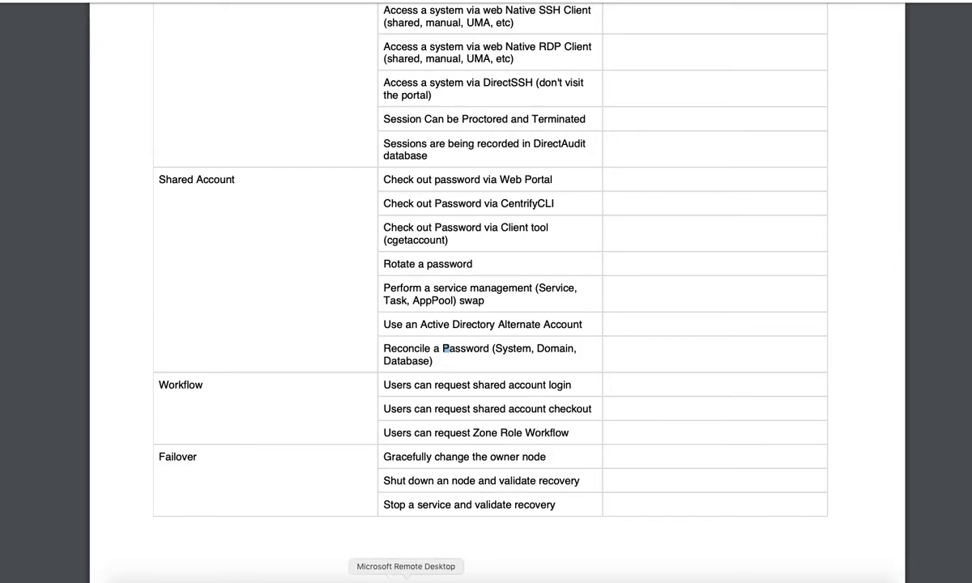
Switch to Microsoft Remote Desktop and verify the account reconciliation configuration in the advanced settings of member2.centrify.vms.
left_click(403, 578)
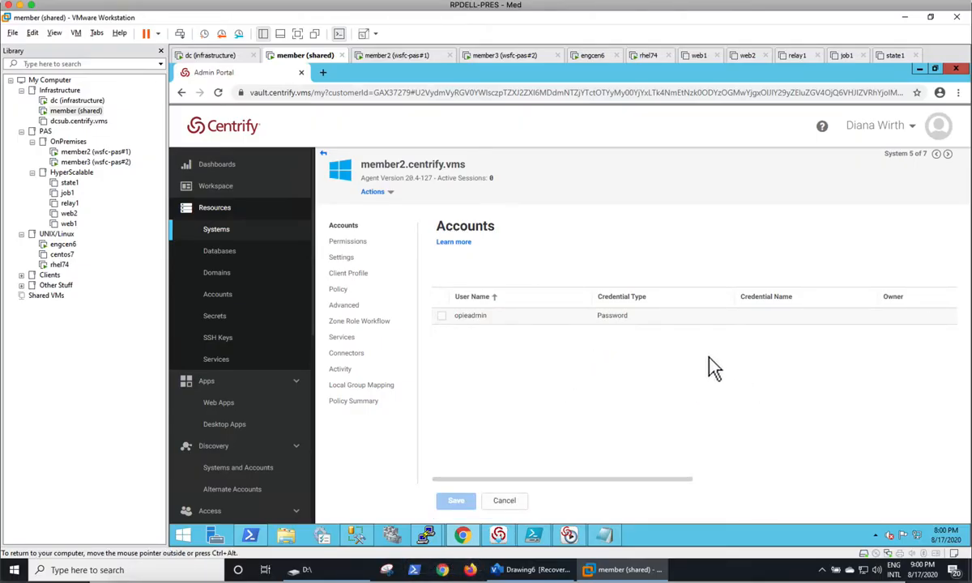
left_click(348, 306)
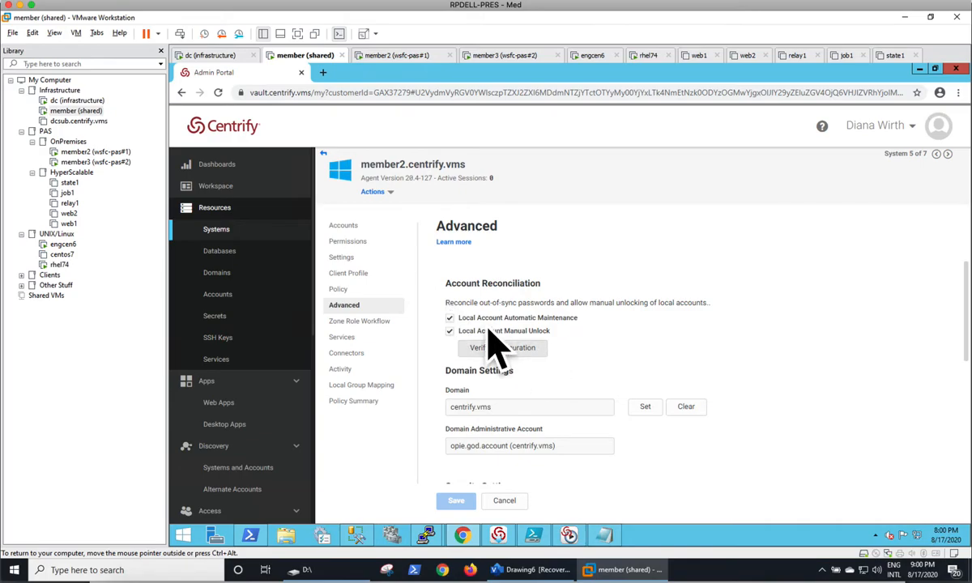
scroll(621, 328, "down", 1)
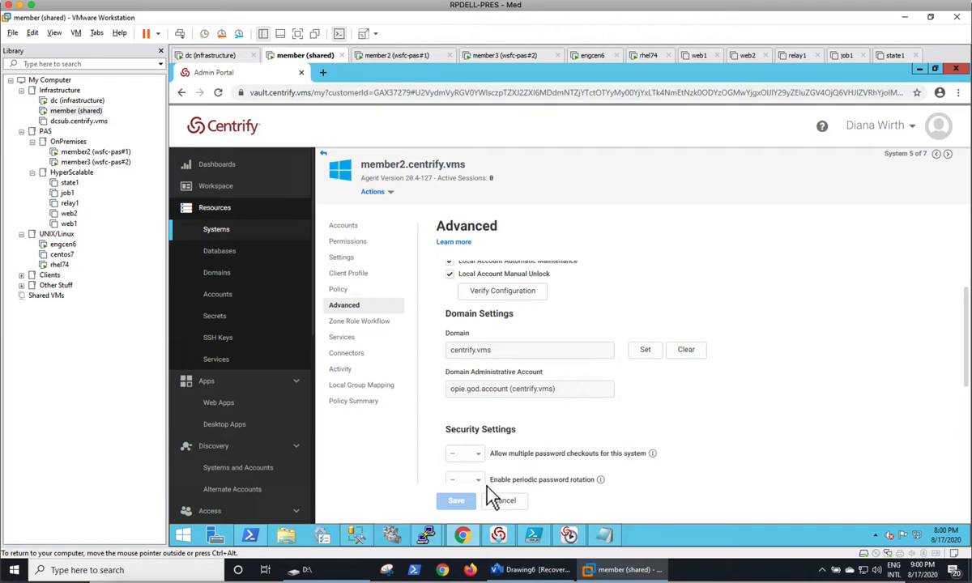
scroll(541, 405, "up", 1)
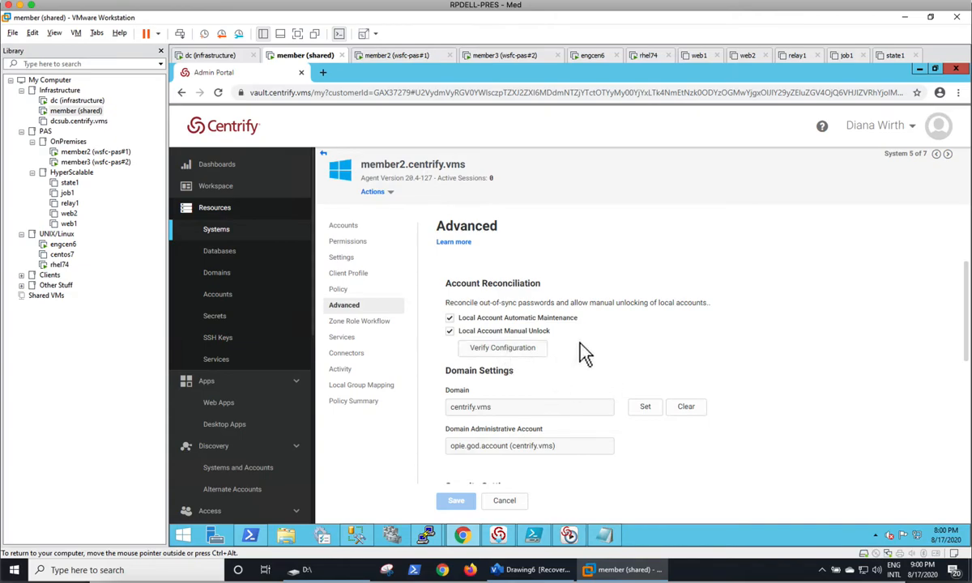
left_click(509, 350)
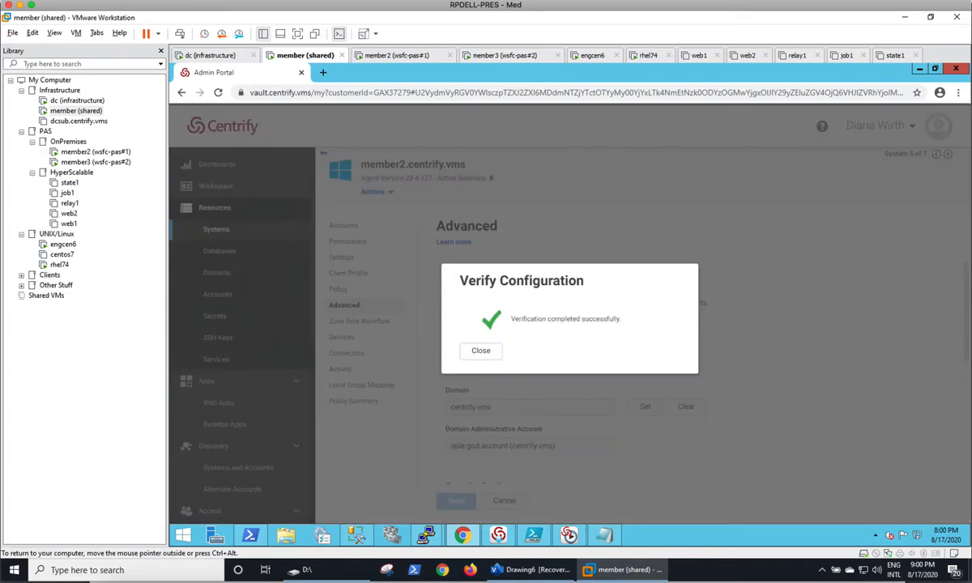
left_click(485, 351)
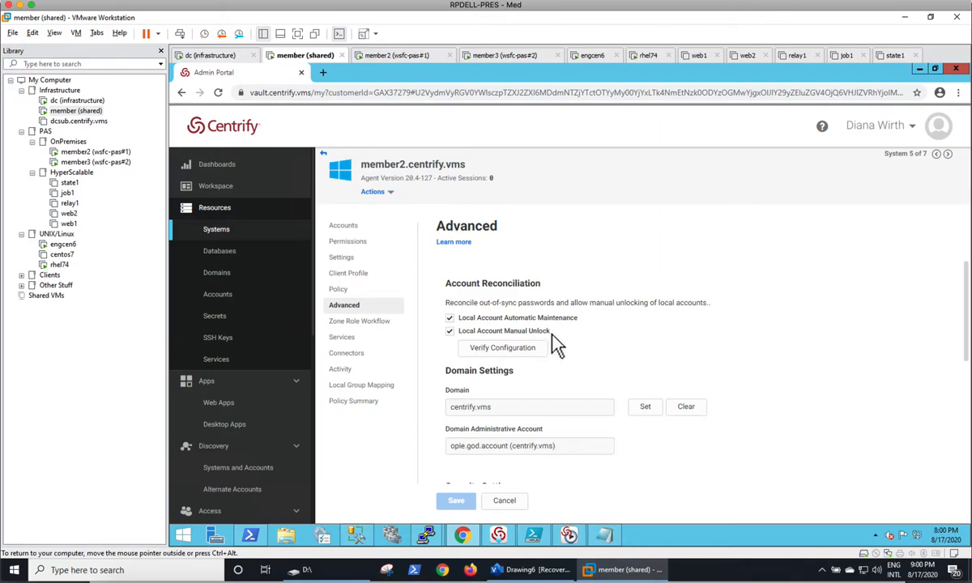
On the member2 (wsfc-pas#1) virtual machine, reset the local opieadmin user's password, entering and confirming the new password.
left_click(412, 57)
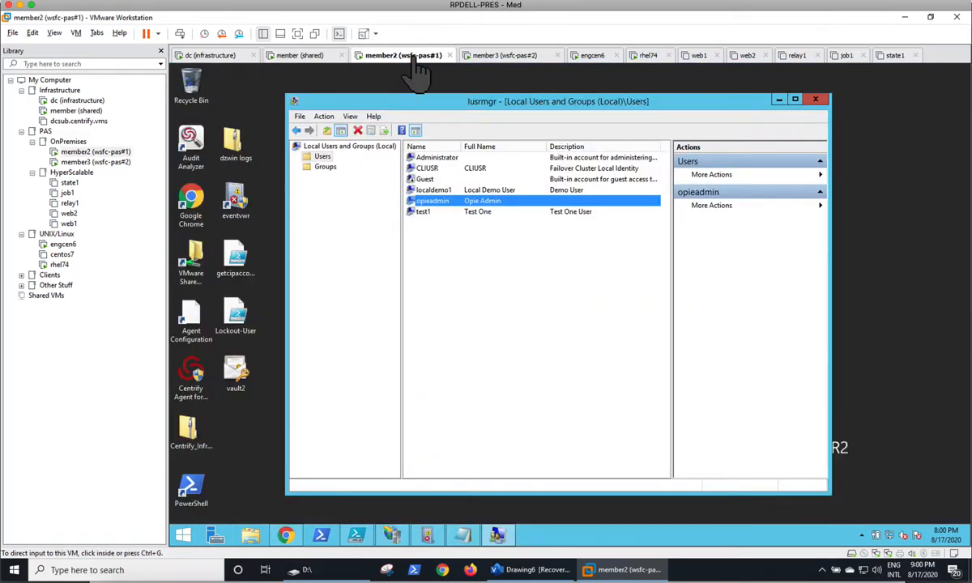
right_click(468, 208)
left_click(501, 205)
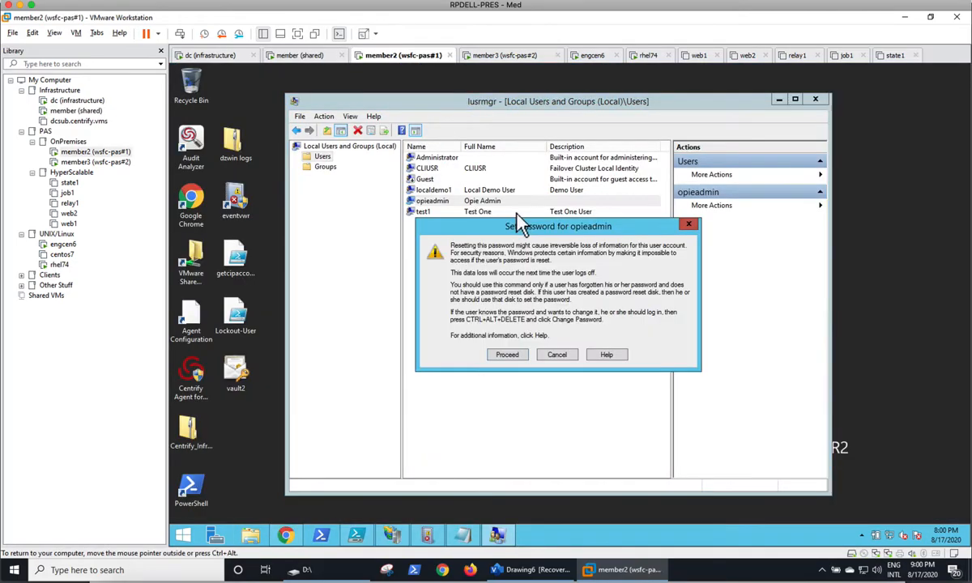
left_click(497, 353)
type("********")
key("Tab")
type("********")
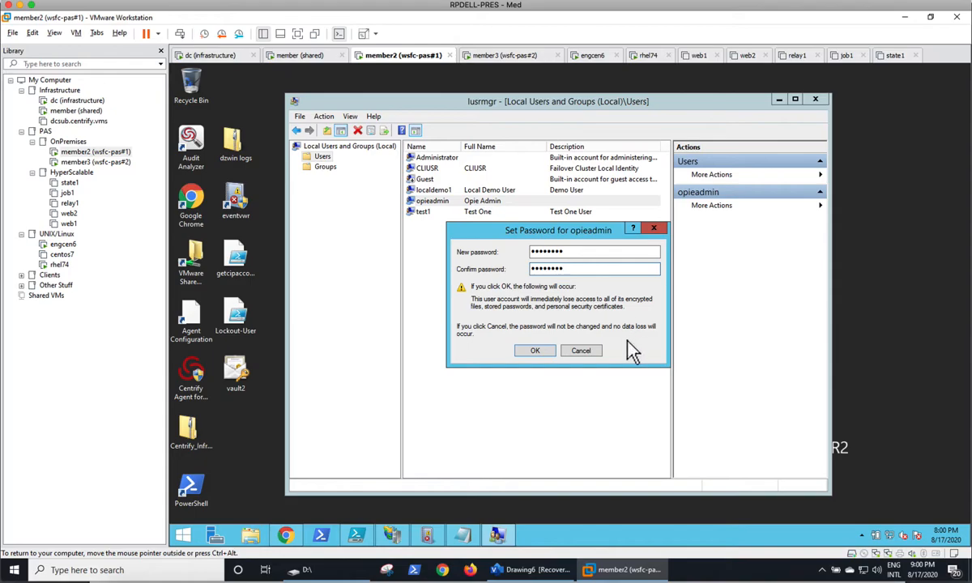
left_click(535, 351)
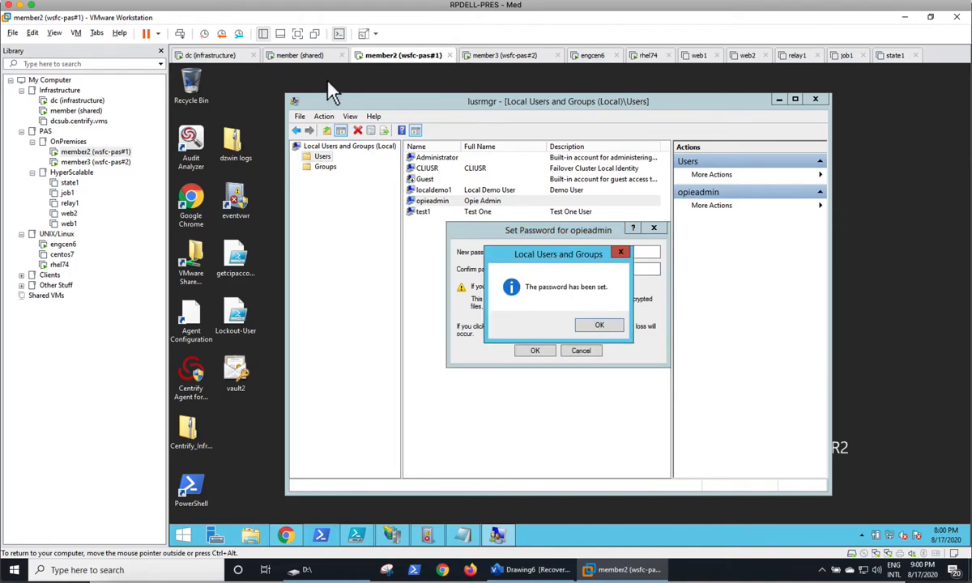
left_click(599, 324)
Return to the member (shared) machine and verify the opieadmin credential among member2.centrify.vms's accounts.
left_click(298, 55)
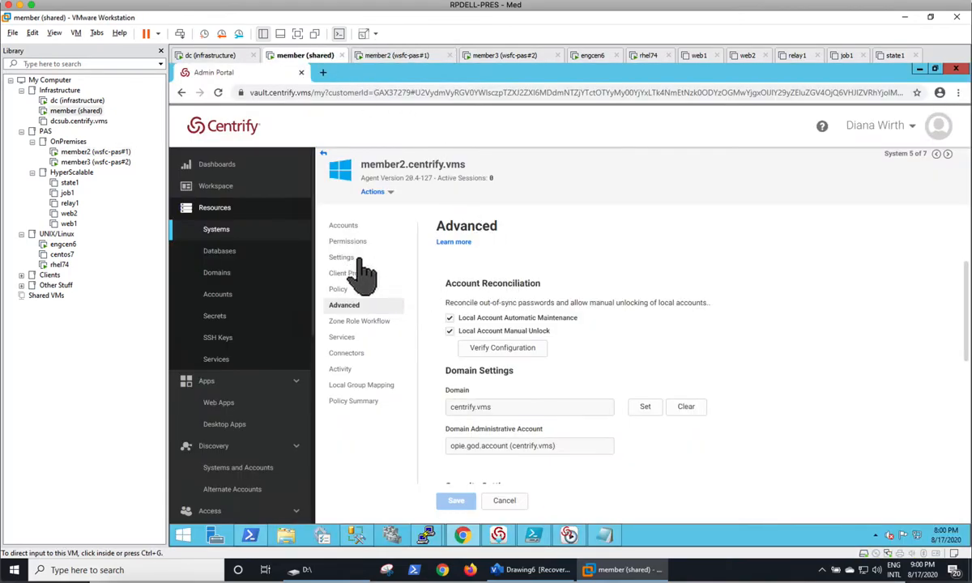
left_click(368, 227)
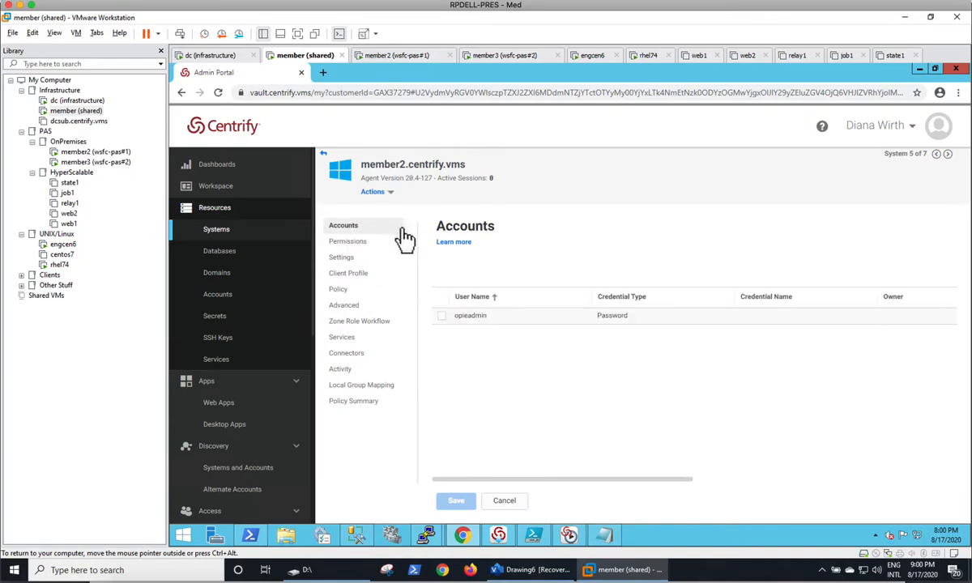
right_click(560, 317)
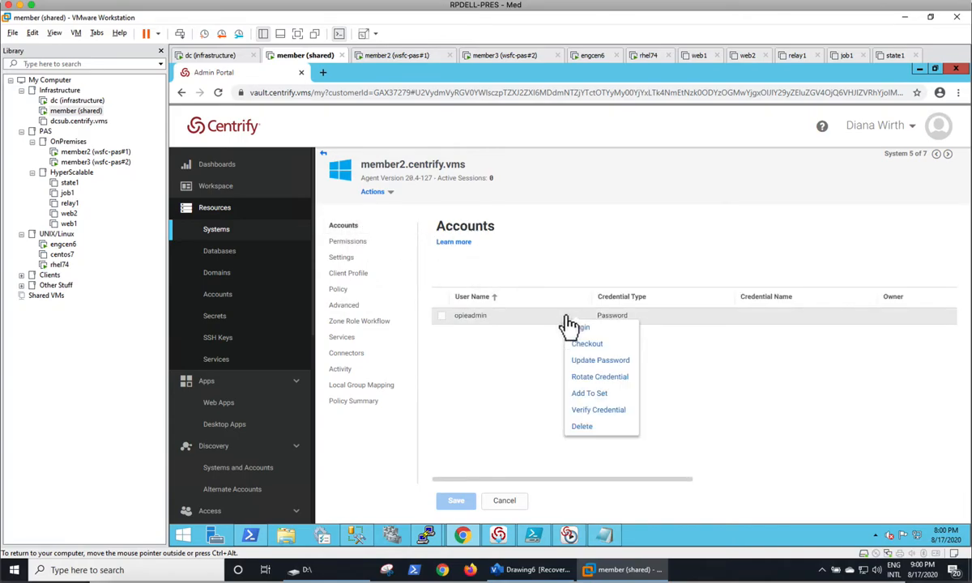
left_click(597, 410)
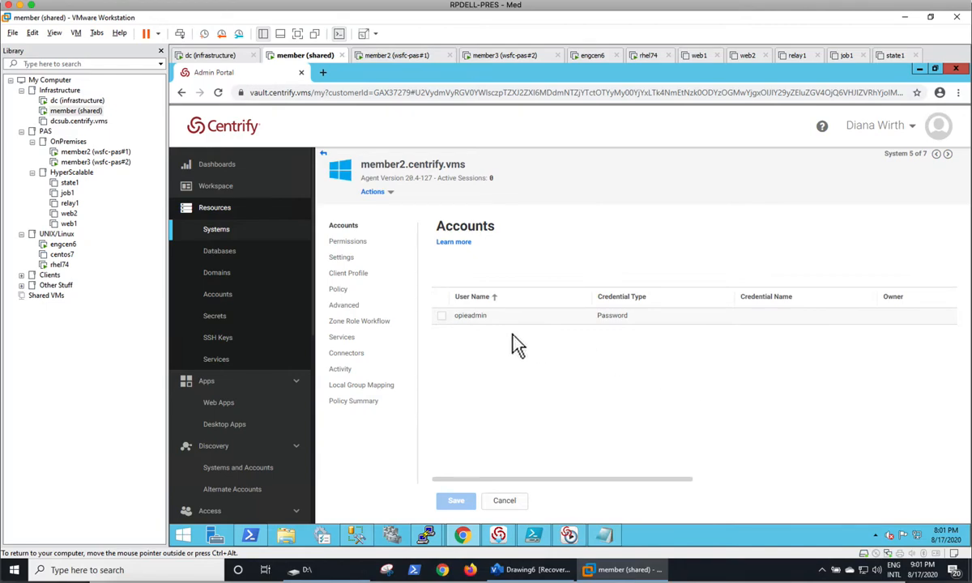
Log in to member2.centrify.vms as opieadmin through Centrify Remote Access Kit, accepting the certificate warning and the logon banner.
right_click(476, 319)
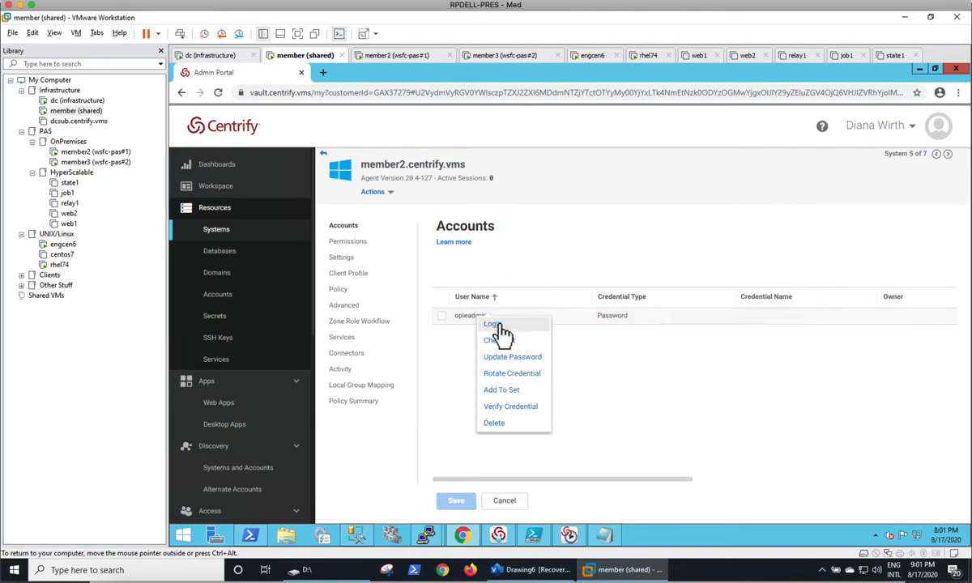
left_click(510, 325)
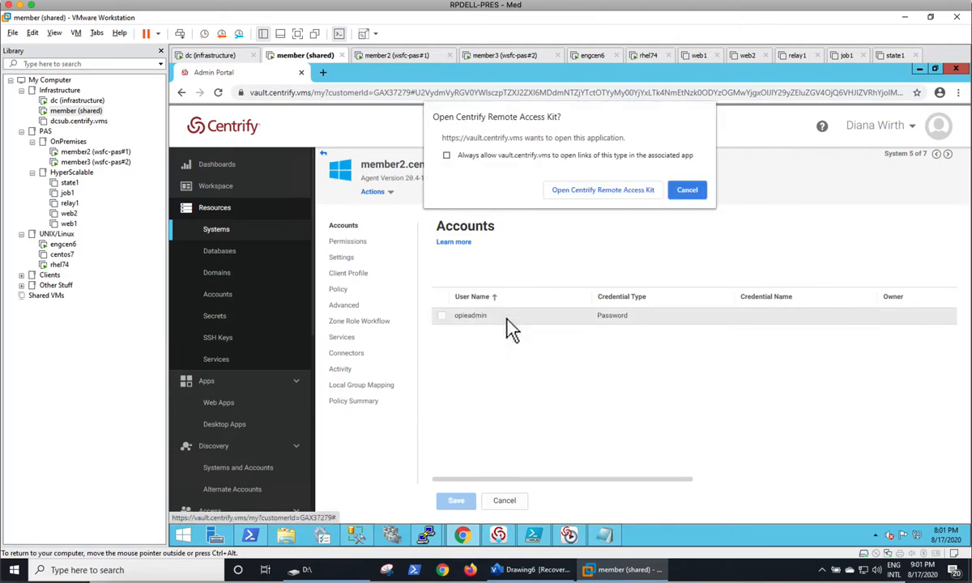
left_click(584, 192)
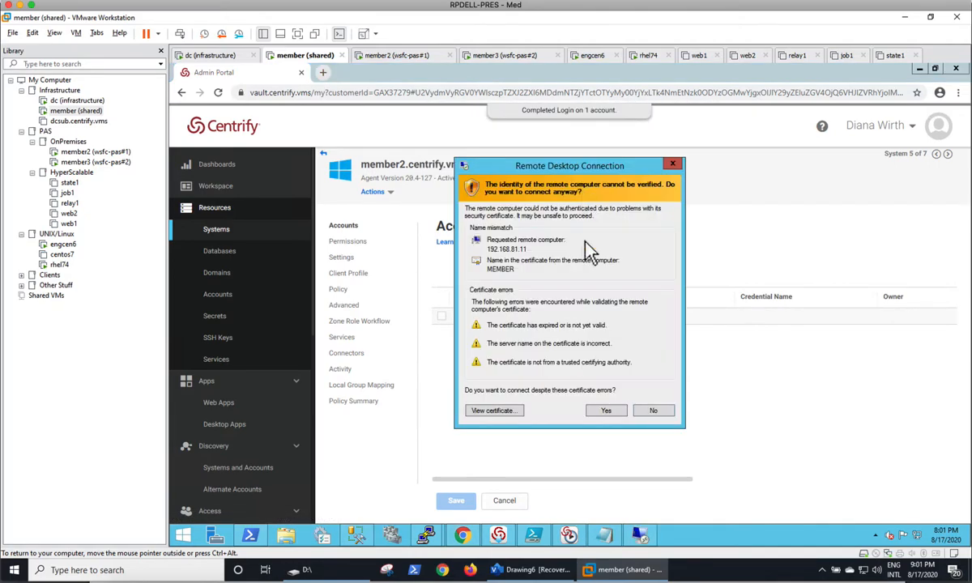
left_click(607, 411)
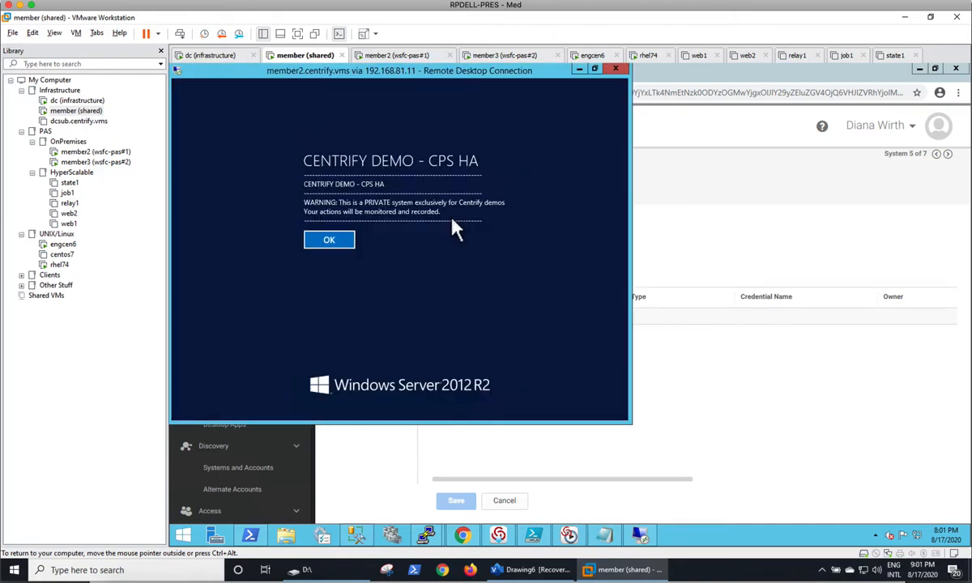
left_click(346, 239)
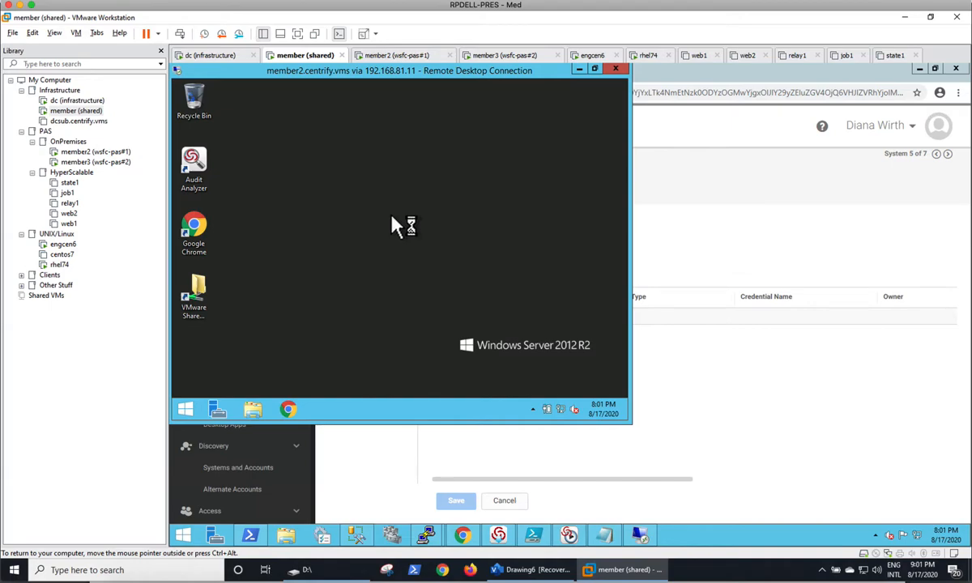
Return to the Admin Portal and review the activity log of member2.centrify.vms.
left_click(712, 217)
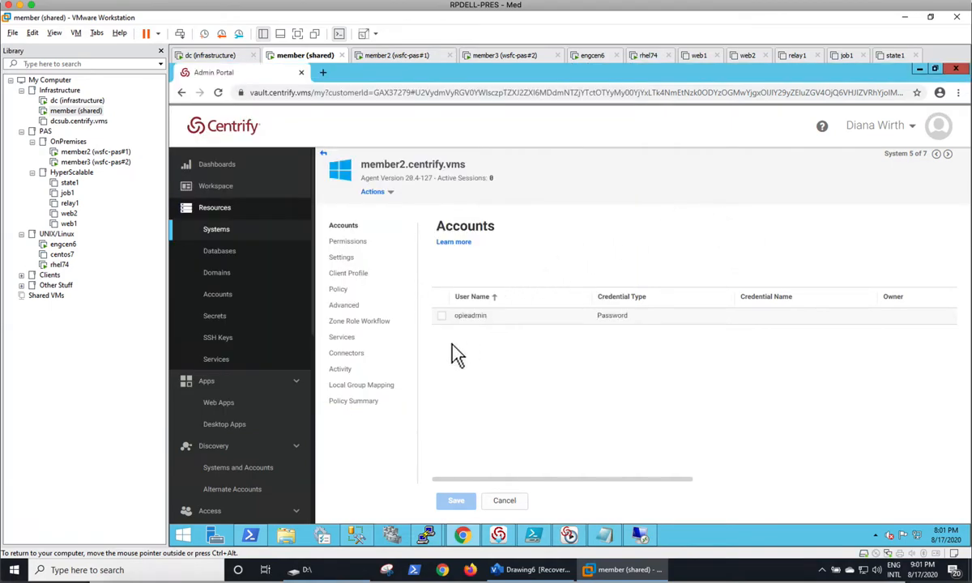
left_click(366, 370)
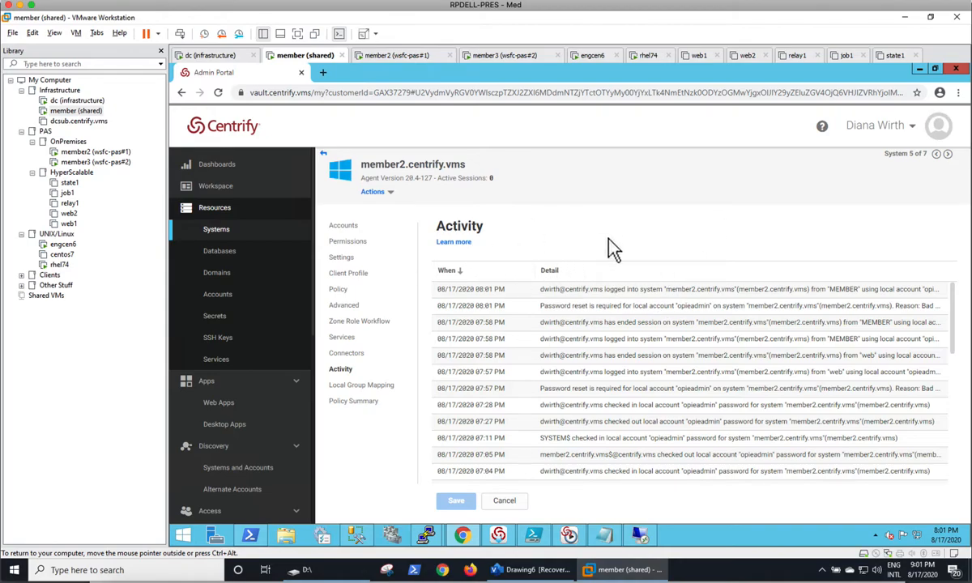
Open the rhel74.centrify.vms system and clear opieadmin as its admin account.
left_click(228, 233)
left_click(433, 349)
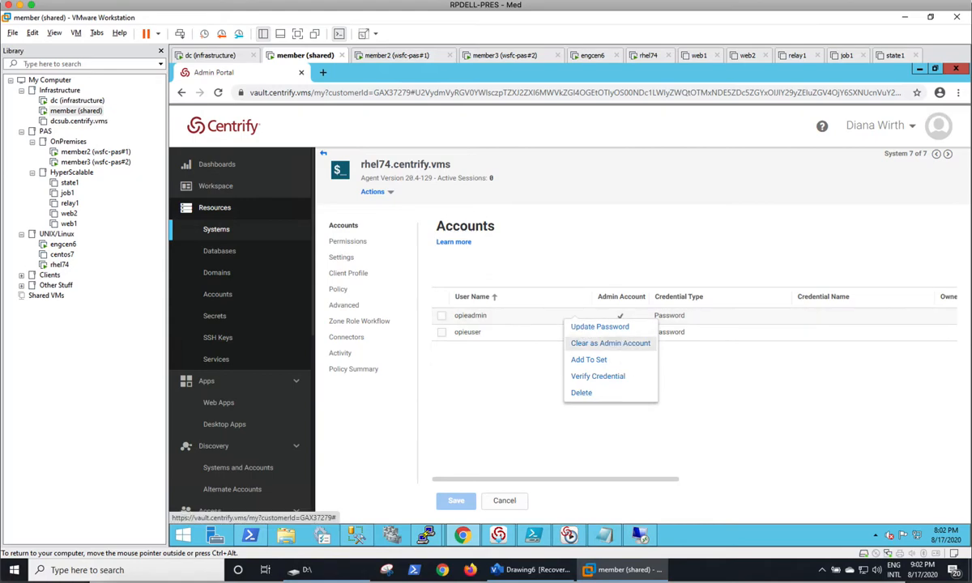
left_click(613, 344)
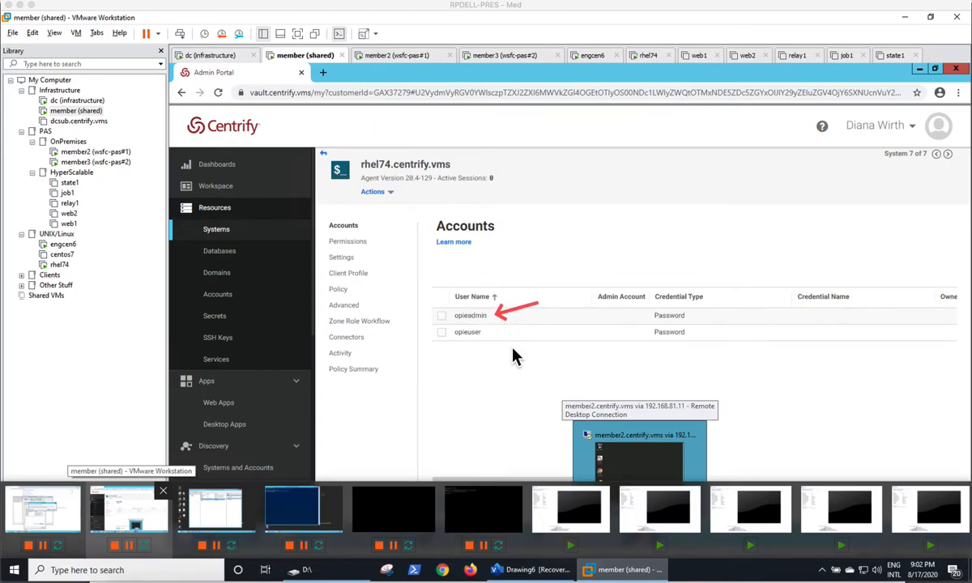
Set opieadmin as the admin account of rhel74.centrify.vms.
left_click_drag(506, 384, 487, 351)
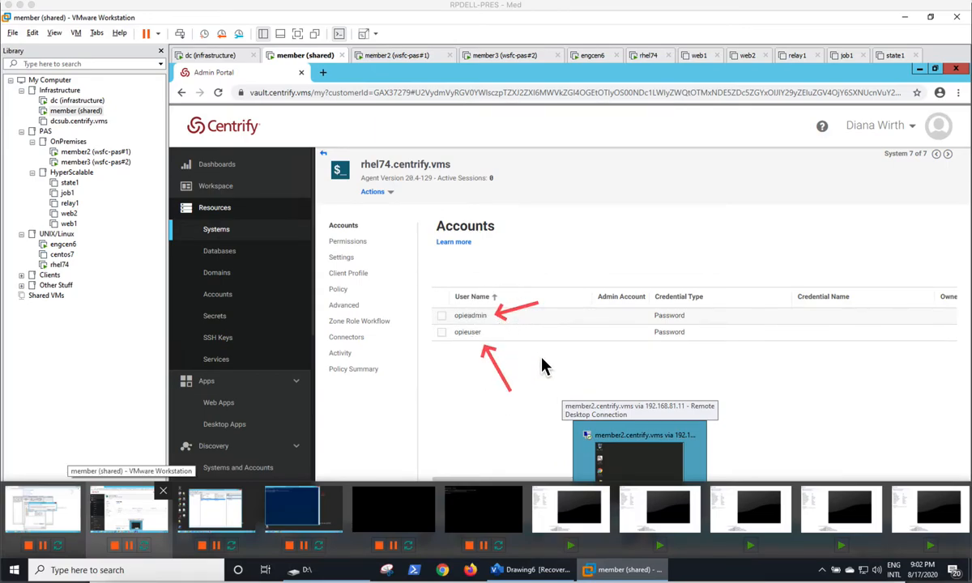
key("Escape")
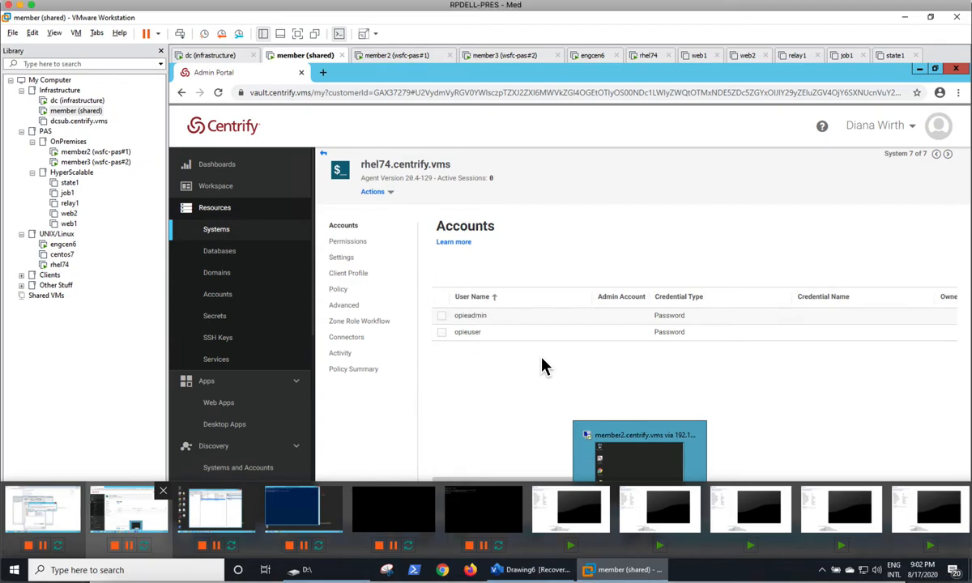
right_click(511, 320)
left_click(566, 389)
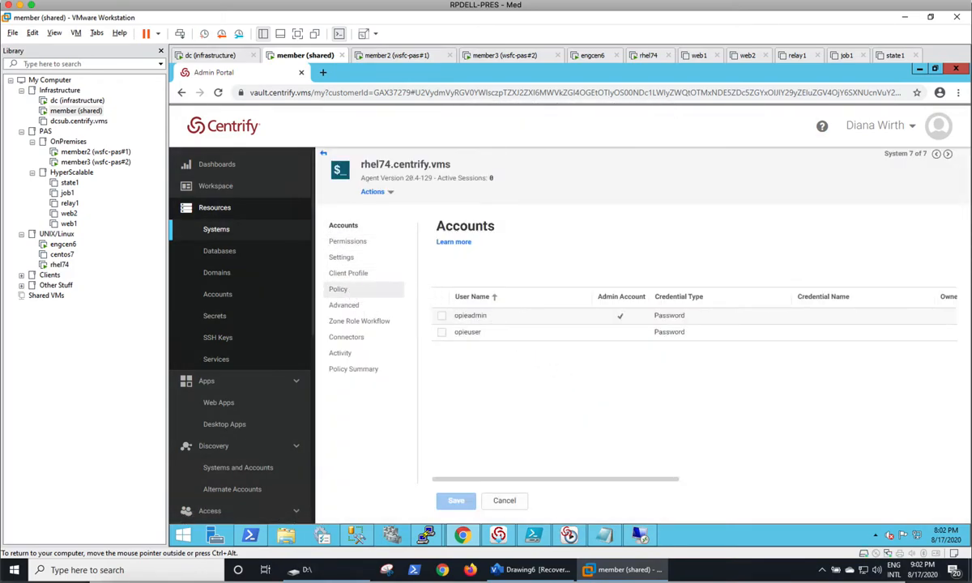
Check the account reconciliation options in rhel74.centrify.vms's advanced settings, and reopen the system's accounts from the systems list.
left_click(375, 309)
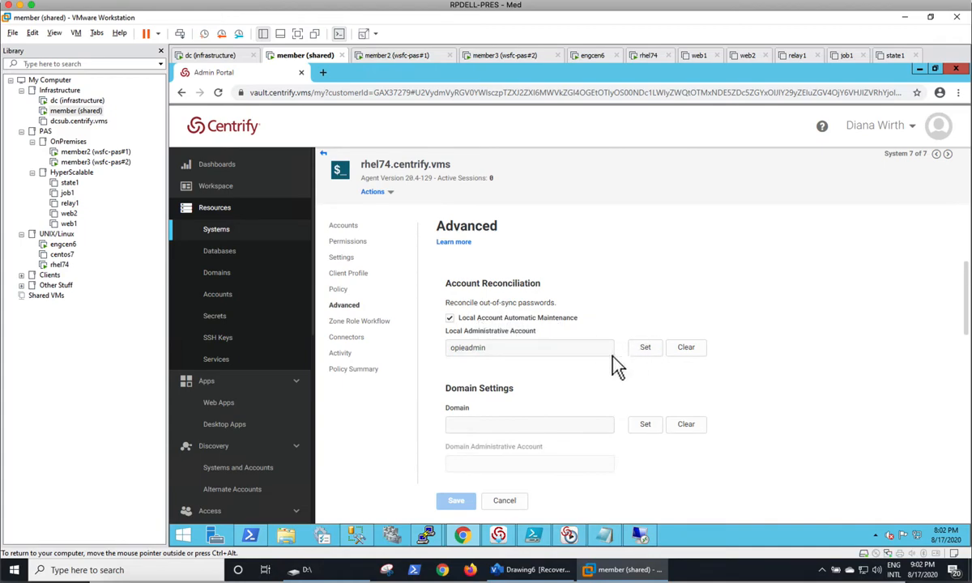
left_click(326, 155)
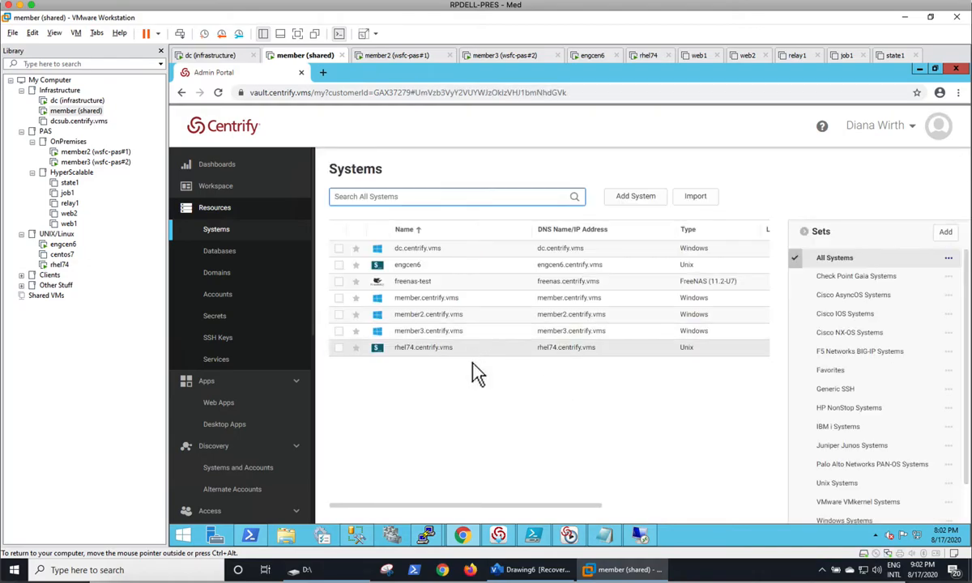
left_click(466, 350)
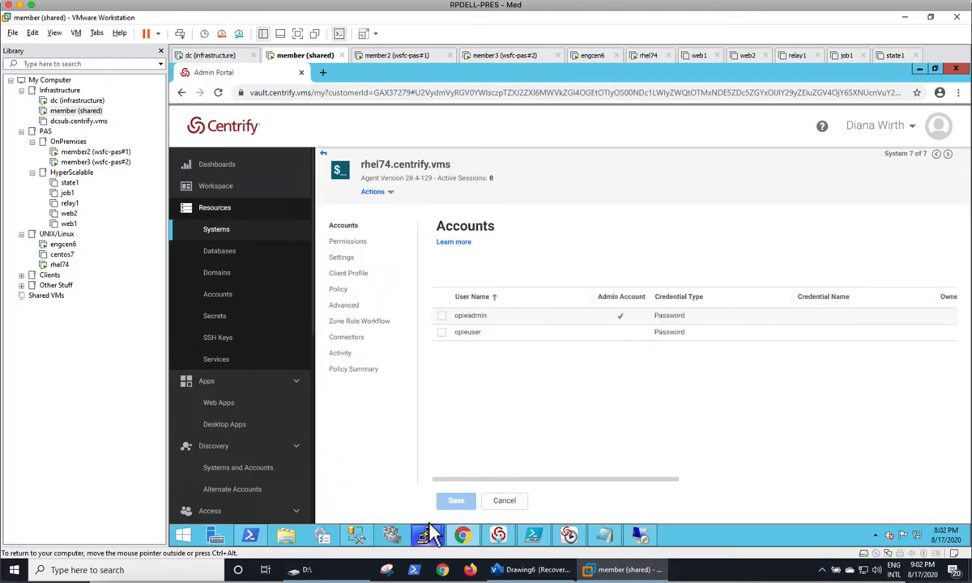
In the rhel74 terminal, run sudo passwd opieuser, choose mechanism 2, answer the security question, and enter and confirm the new password.
mouse_move(427, 536)
left_click(386, 463)
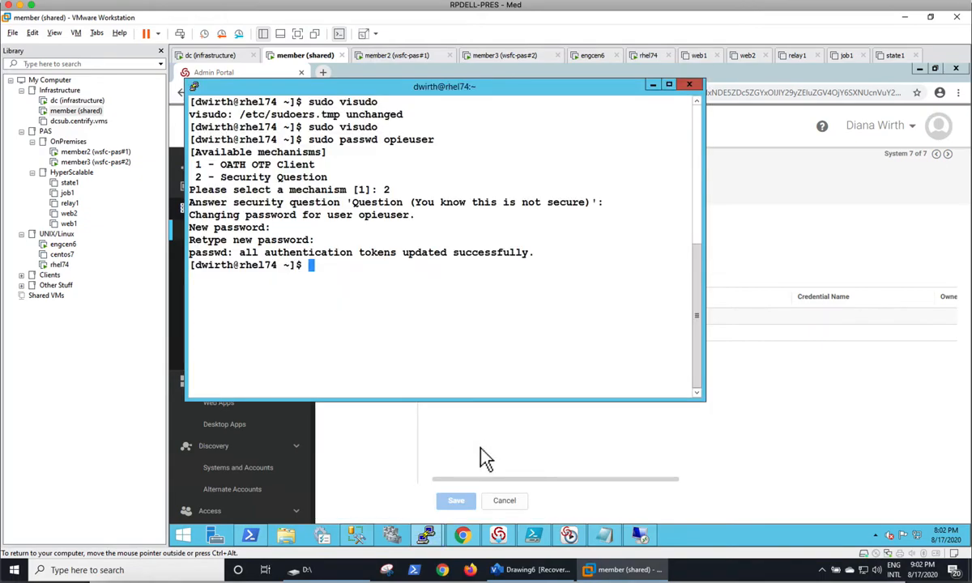
key("Up")
key("Return")
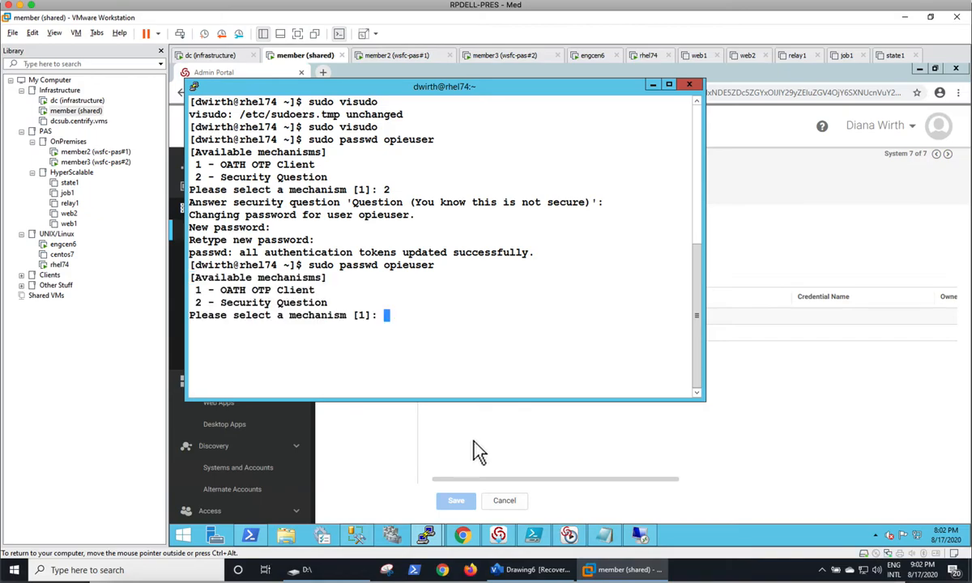
type("2")
key("Return")
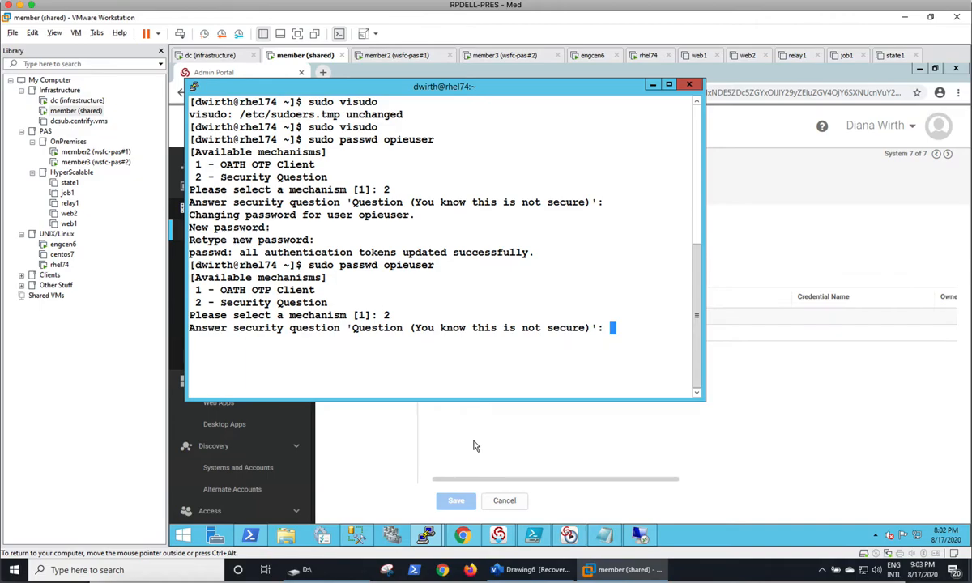
key("Return")
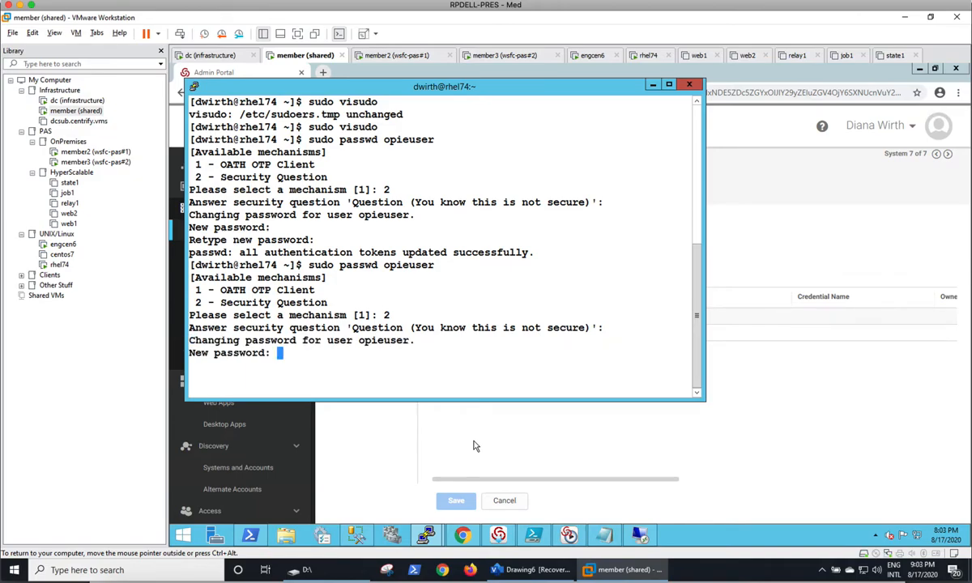
key("Return")
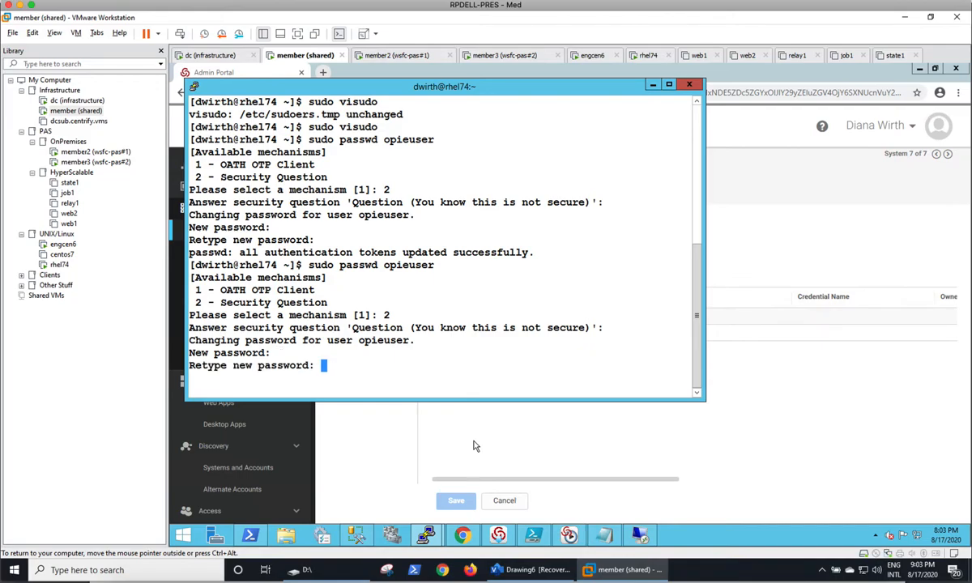
key("Return")
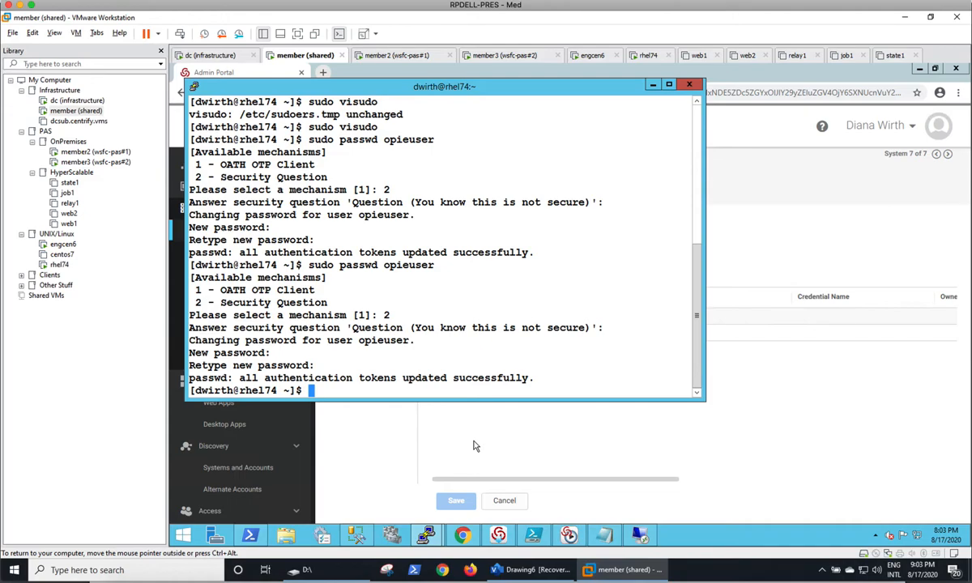
Return to the Admin Portal and verify the opieuser credential on rhel74.centrify.vms.
left_click(778, 456)
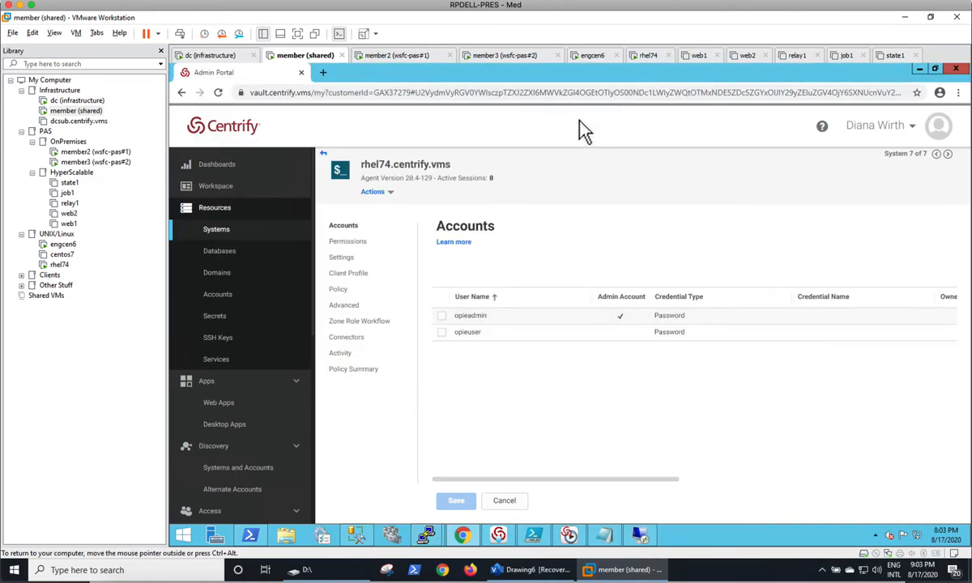
right_click(555, 337)
left_click(599, 450)
Rotate the opieuser credential on rhel74.centrify.vms and dismiss the result.
right_click(557, 332)
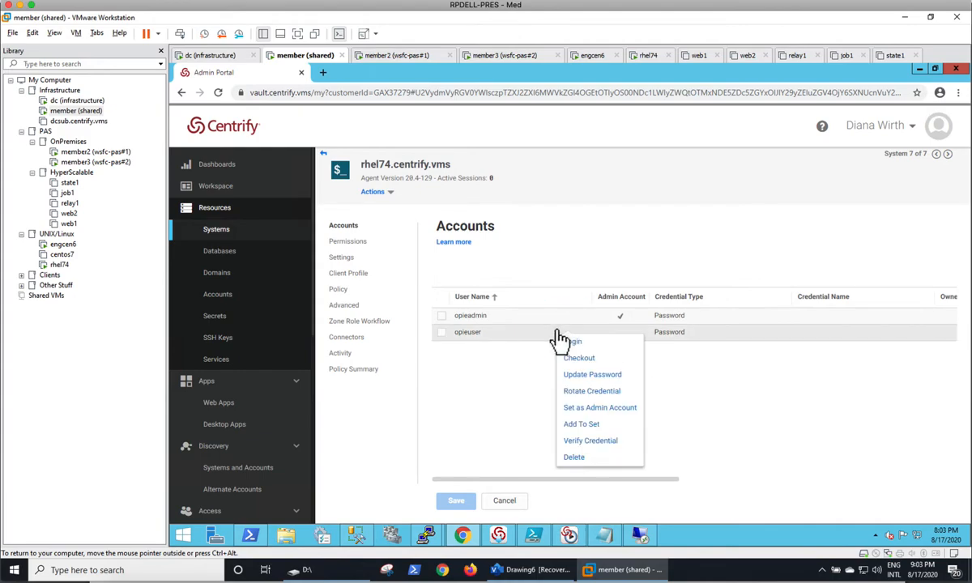
left_click(594, 393)
left_click(480, 338)
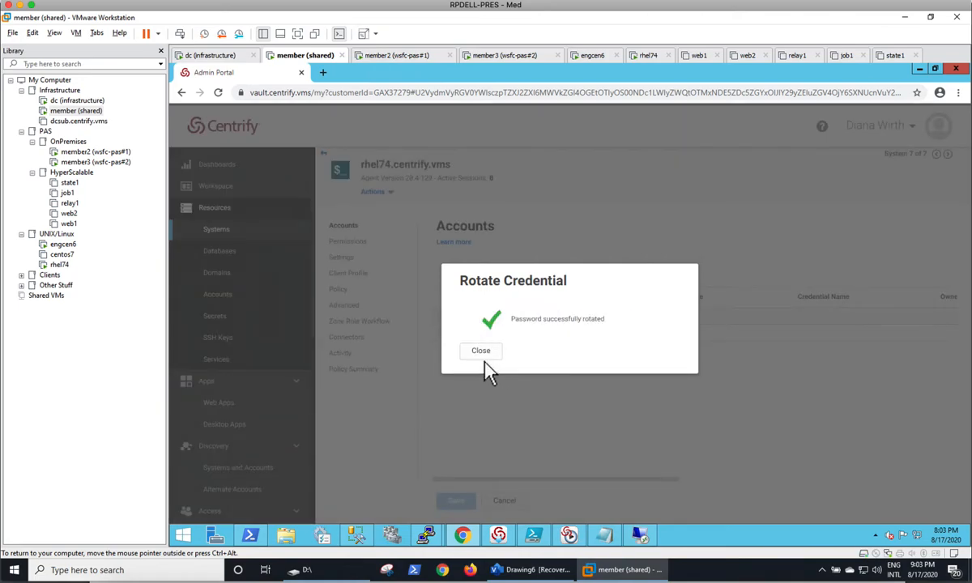
left_click(485, 355)
Log in to rhel74.centrify.vms as opieuser through the Centrify Remote Access Kit, and close the session.
right_click(535, 334)
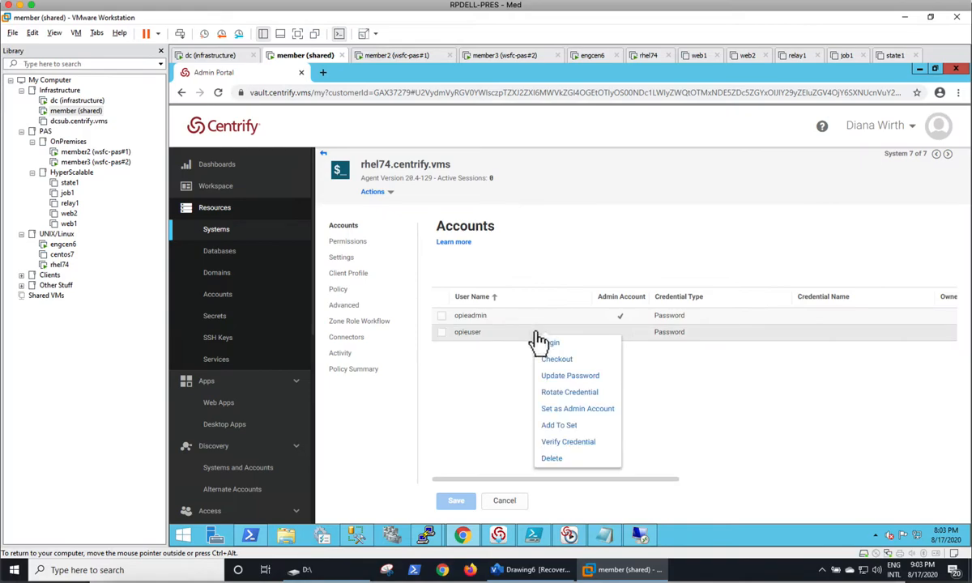
left_click(544, 343)
left_click(589, 193)
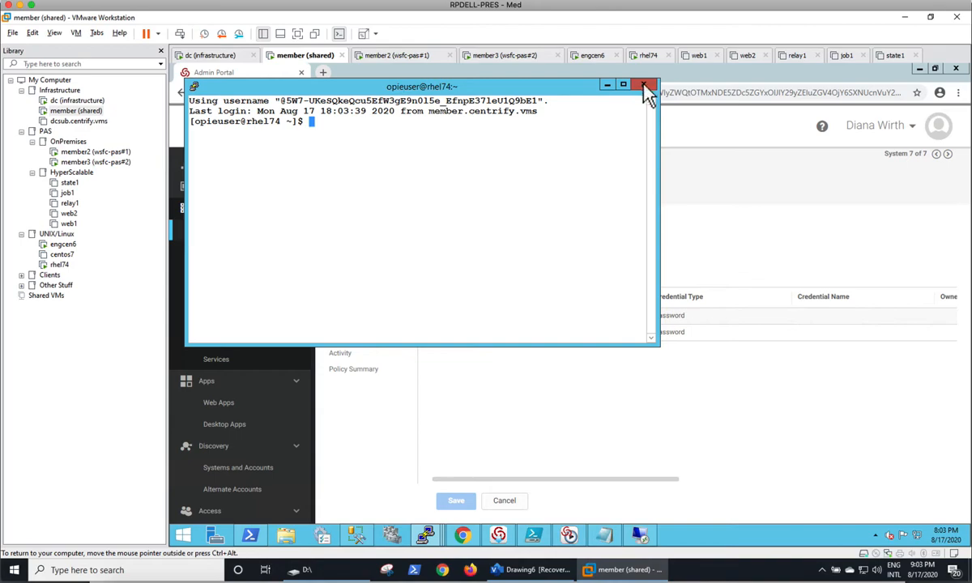
left_click(643, 85)
left_click(584, 340)
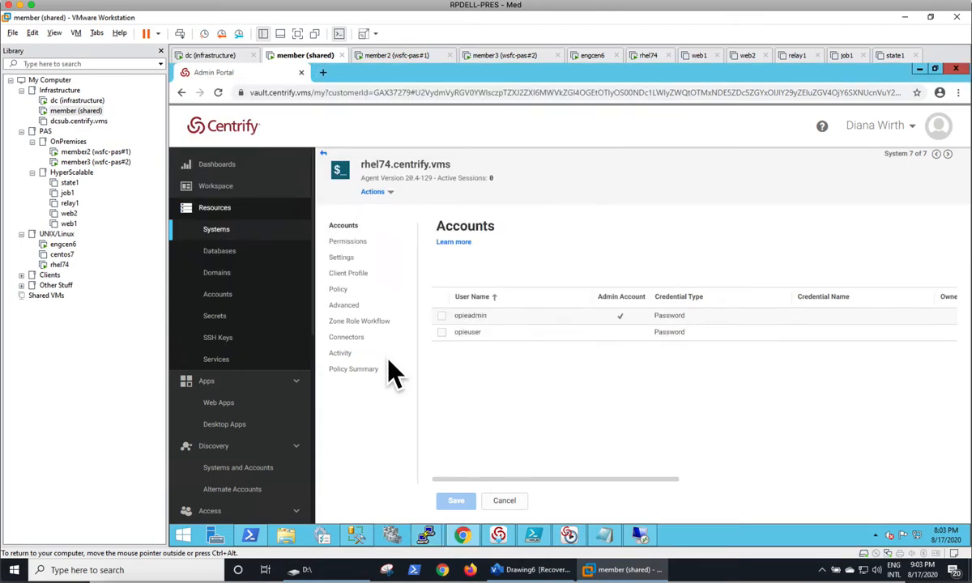
Review the activity log and client profile of rhel74.centrify.vms, and return to the systems list.
left_click(344, 353)
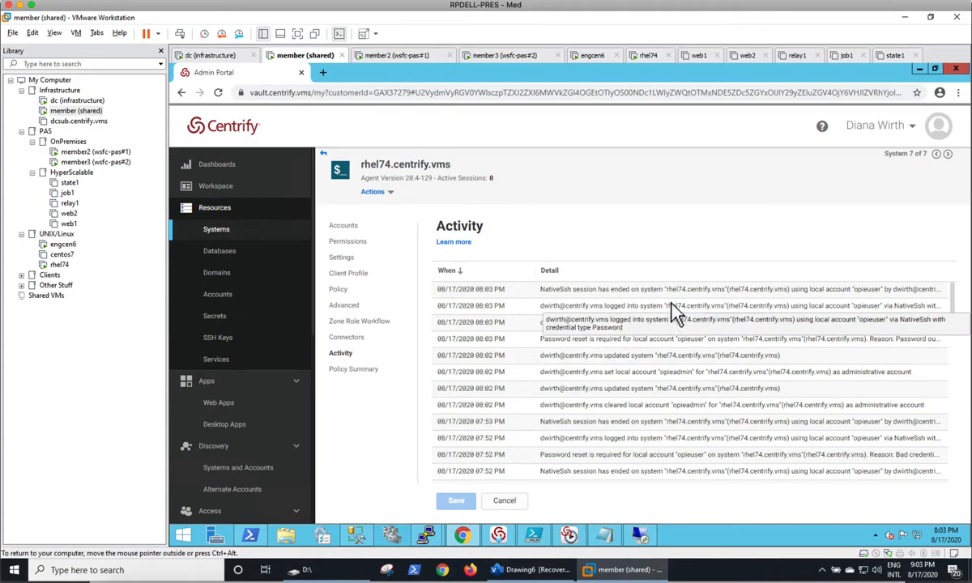
left_click(352, 277)
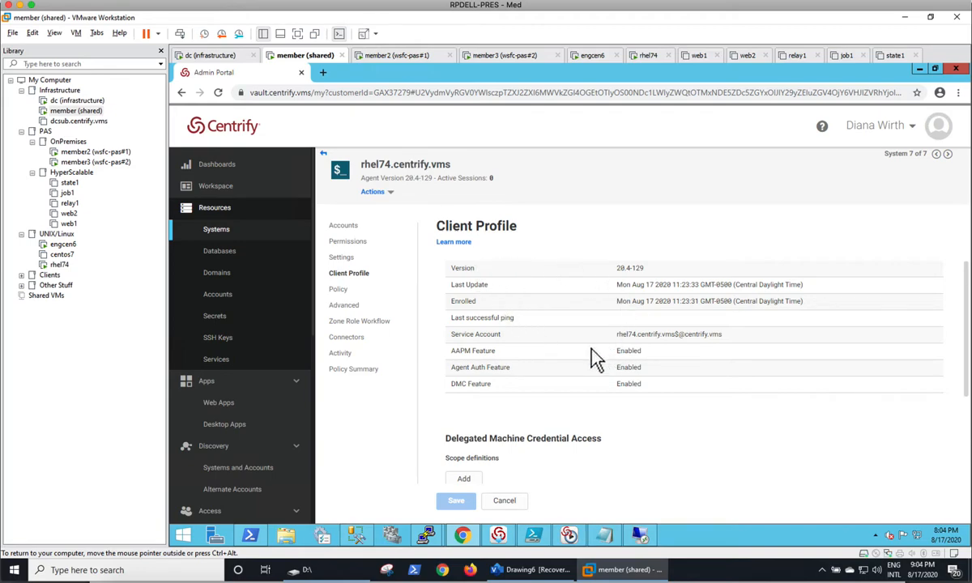
left_click(323, 154)
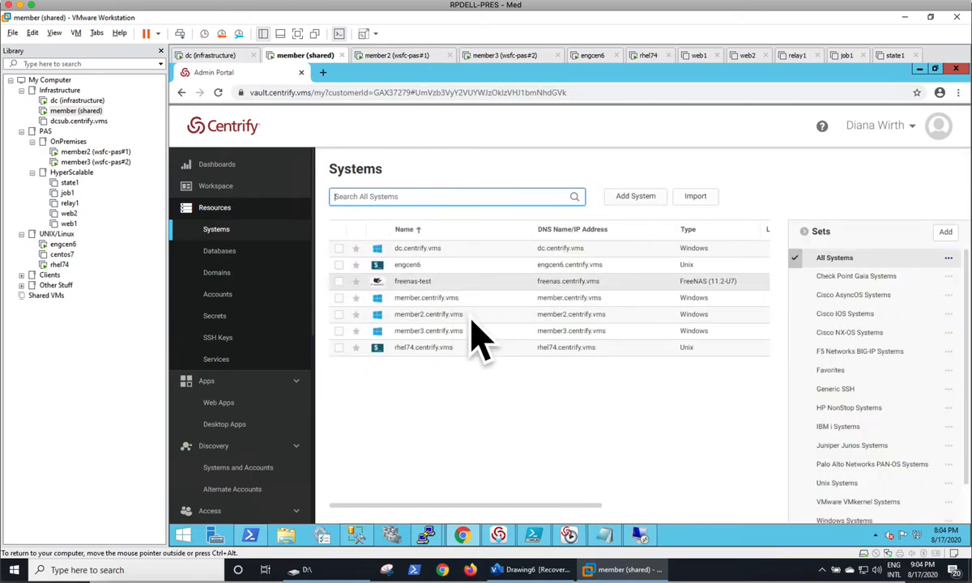
Reopen rhel74.centrify.vms, clear opieadmin as its admin account, and check the account reconciliation settings.
left_click(429, 350)
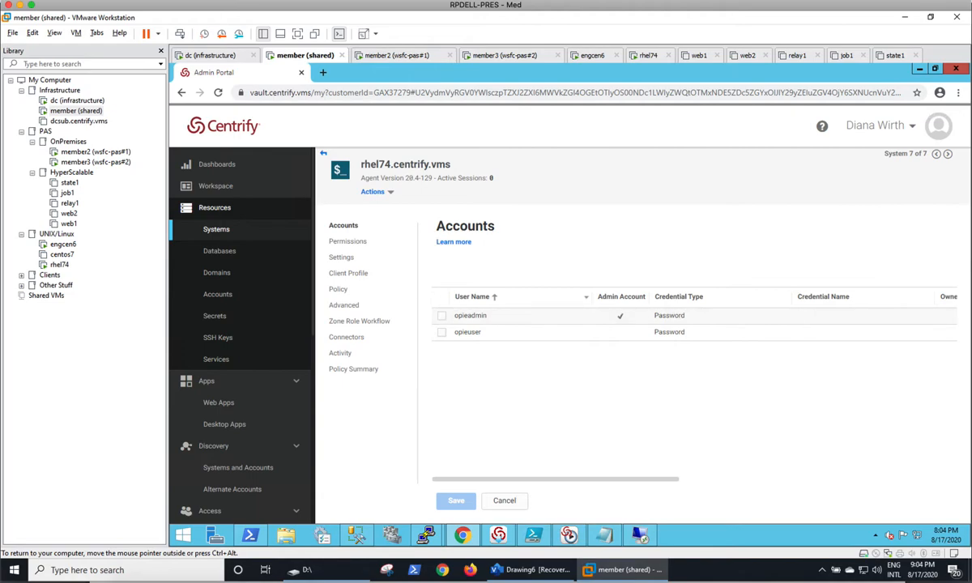
right_click(515, 319)
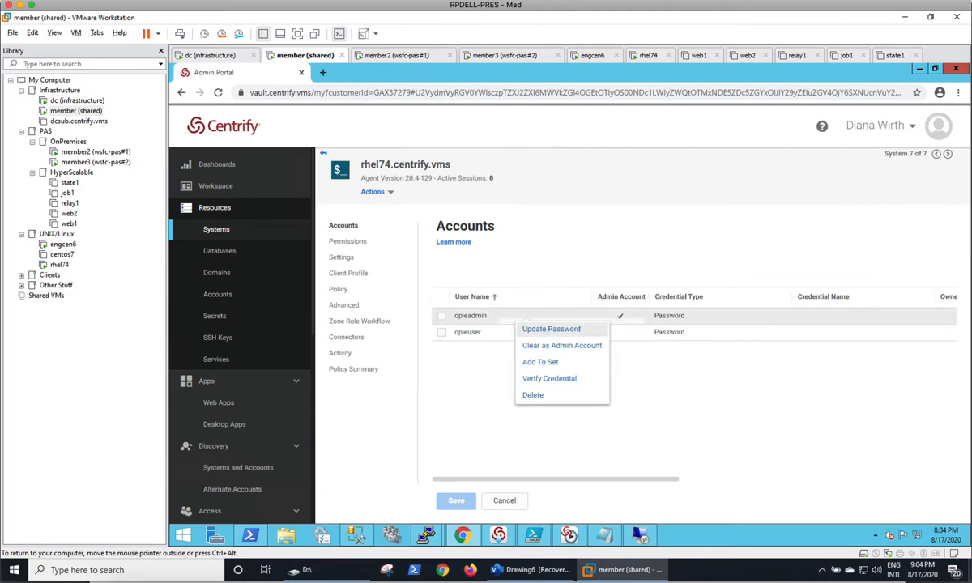
left_click(559, 345)
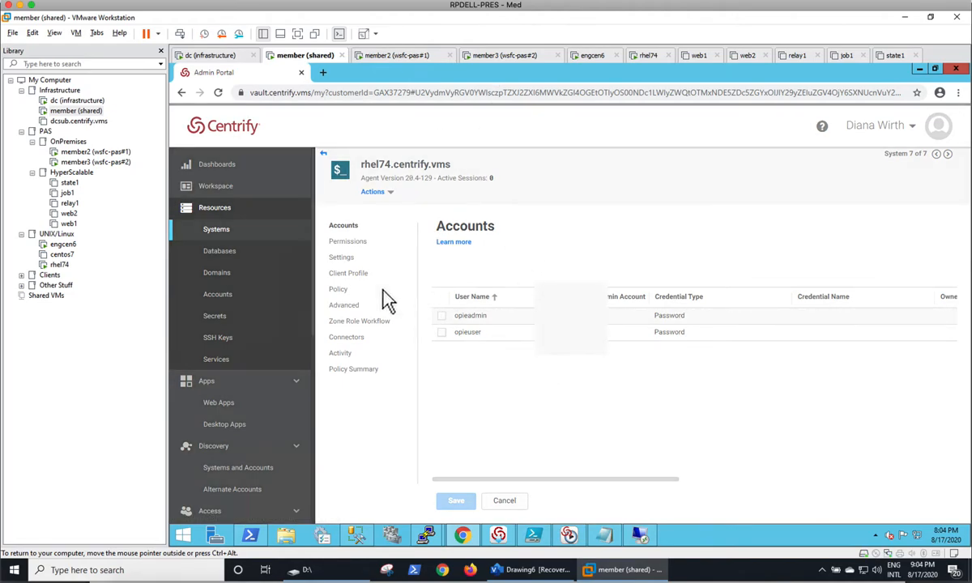
left_click(342, 305)
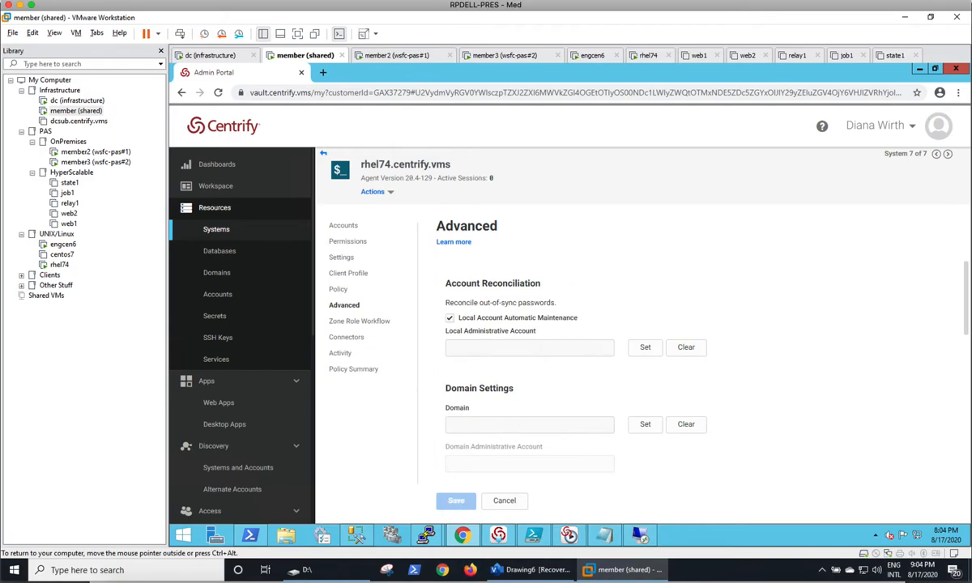
In the rhel74 terminal, rerun sudo passwd opieuser, enter and confirm the new account password, and return to the Admin Portal.
mouse_move(426, 534)
left_click(389, 489)
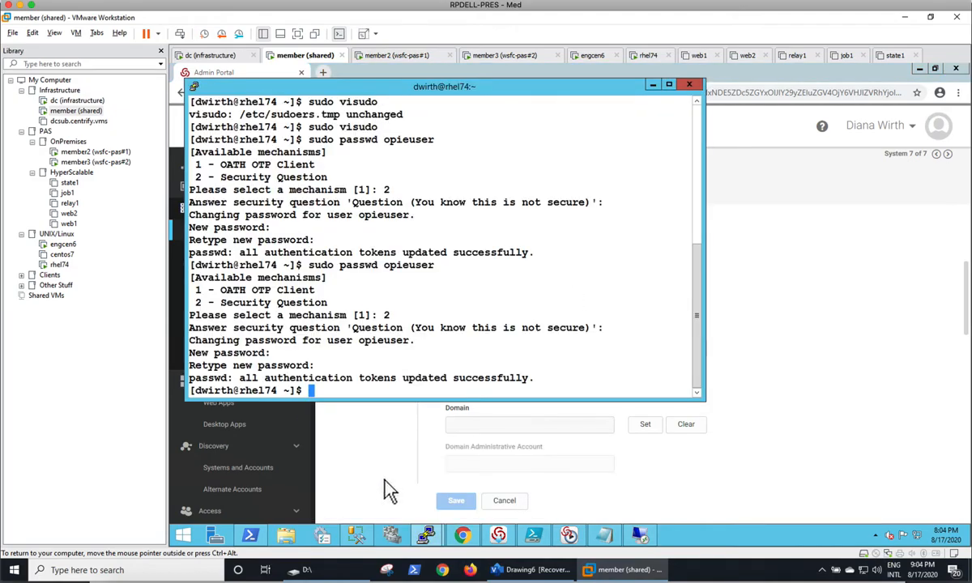
key("Up")
key("Return")
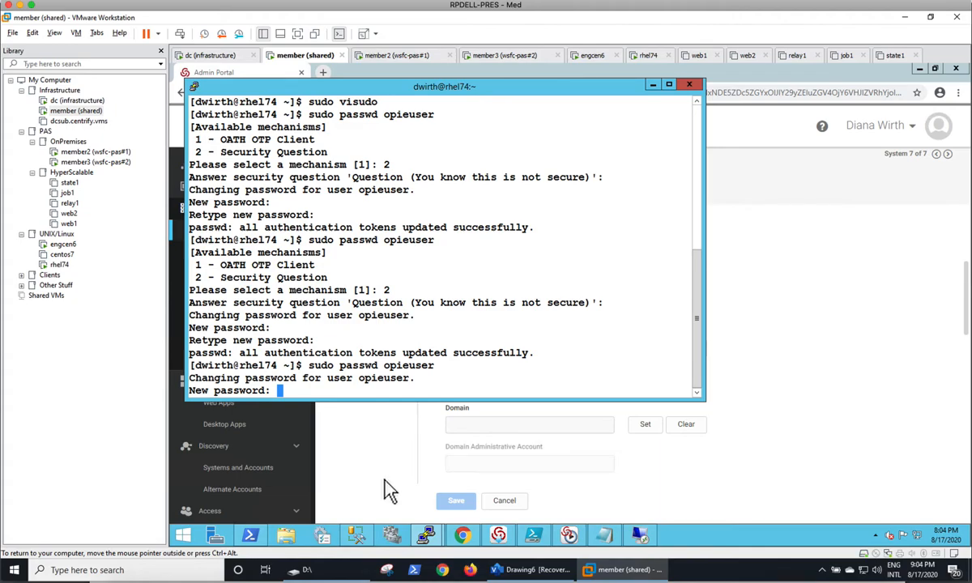
key("Return")
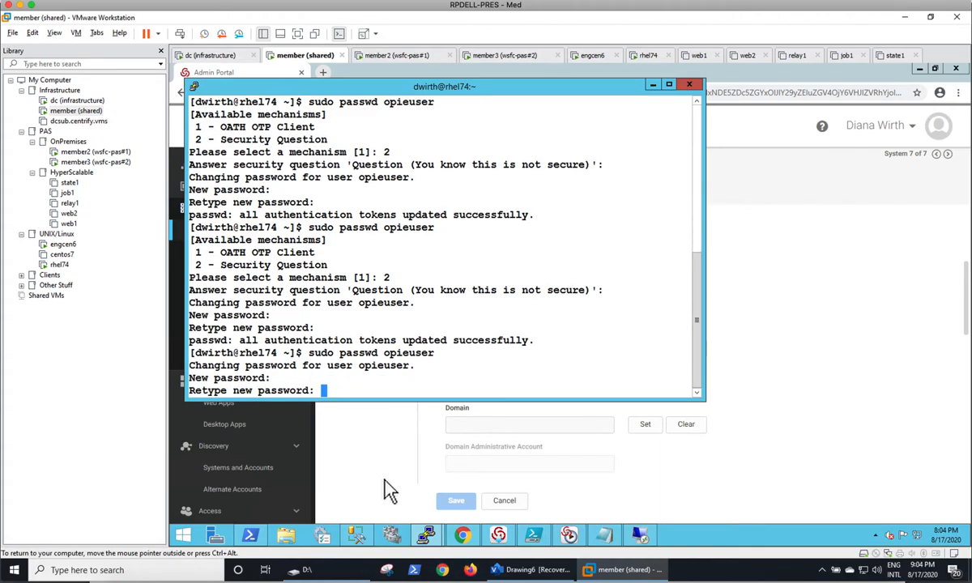
key("Return")
left_click(614, 411)
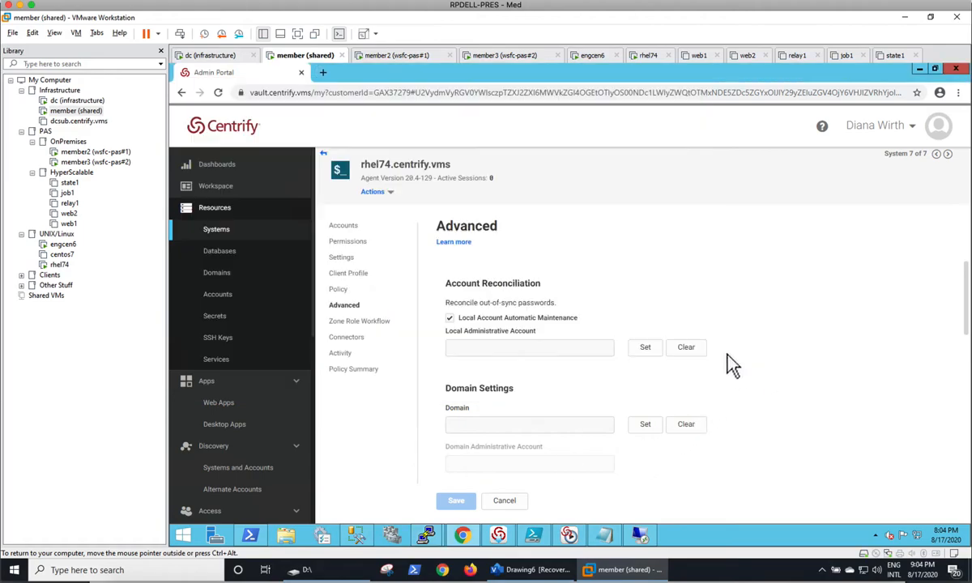
Check the client profile of rhel74.centrify.vms, and verify the opieuser credential from its accounts list.
left_click(345, 274)
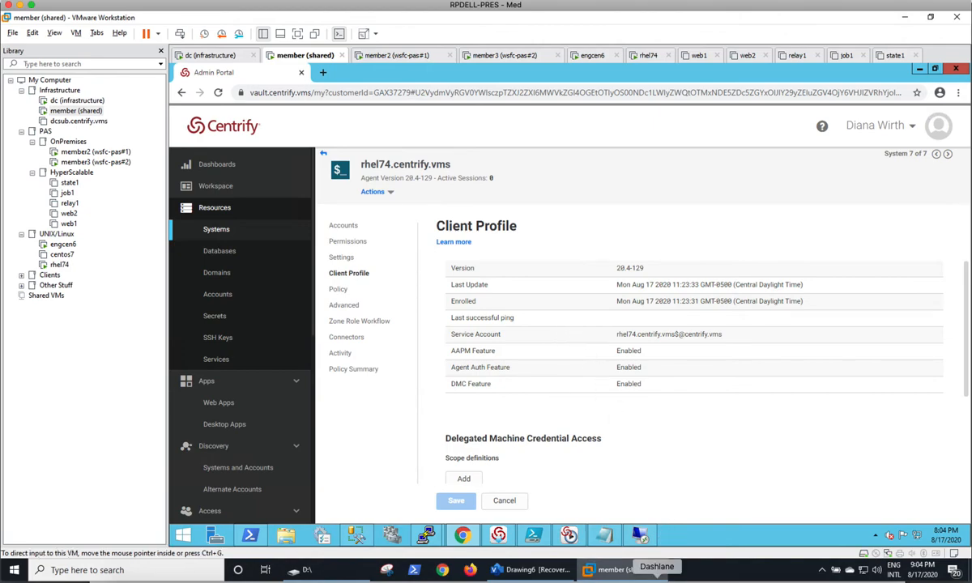
left_click(676, 311)
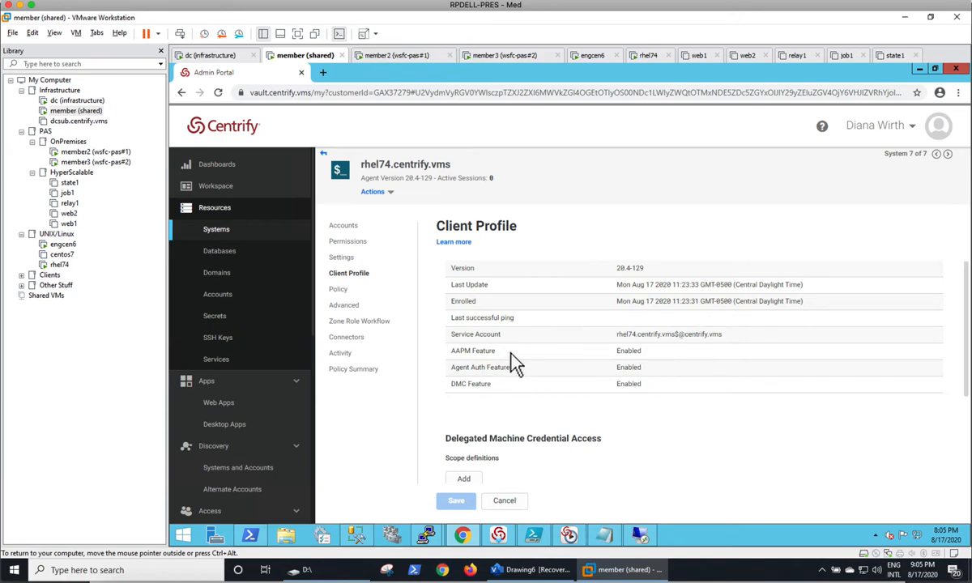
left_click(347, 227)
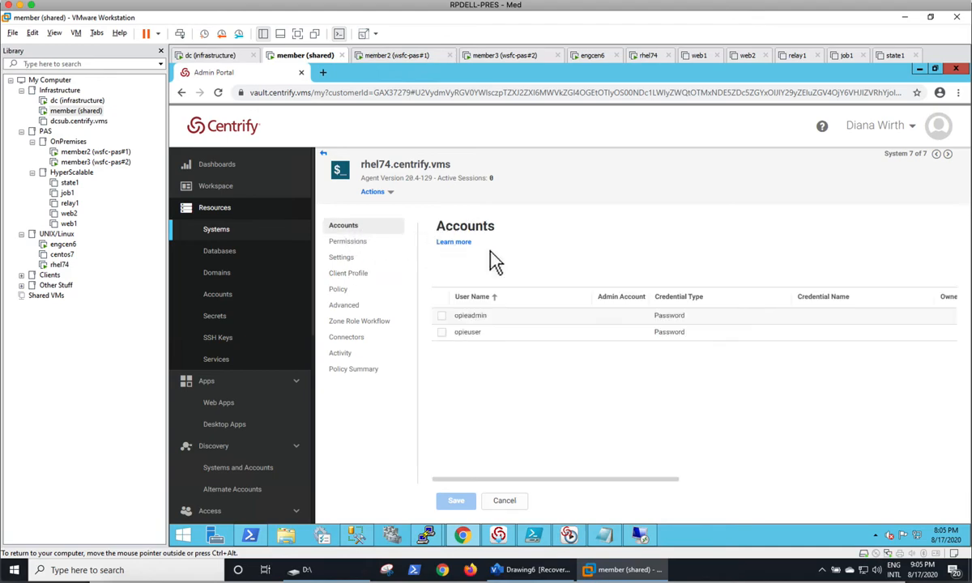
right_click(553, 342)
left_click(595, 443)
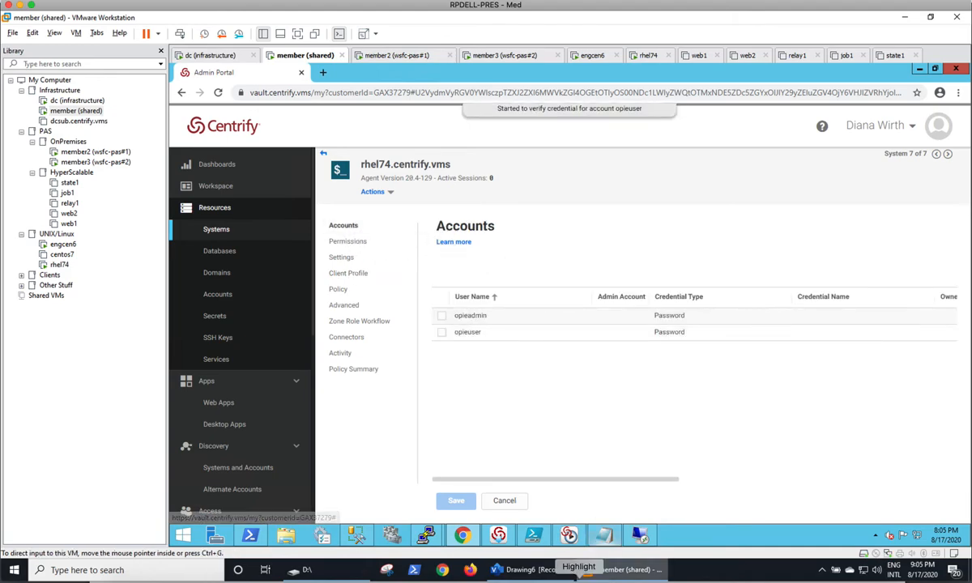
left_click_drag(569, 182, 578, 127)
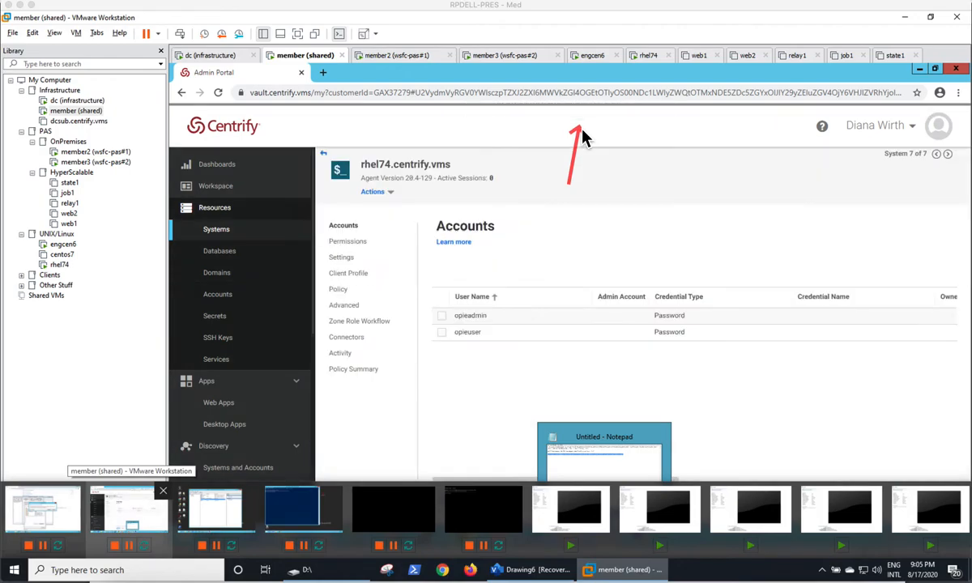
key("Escape")
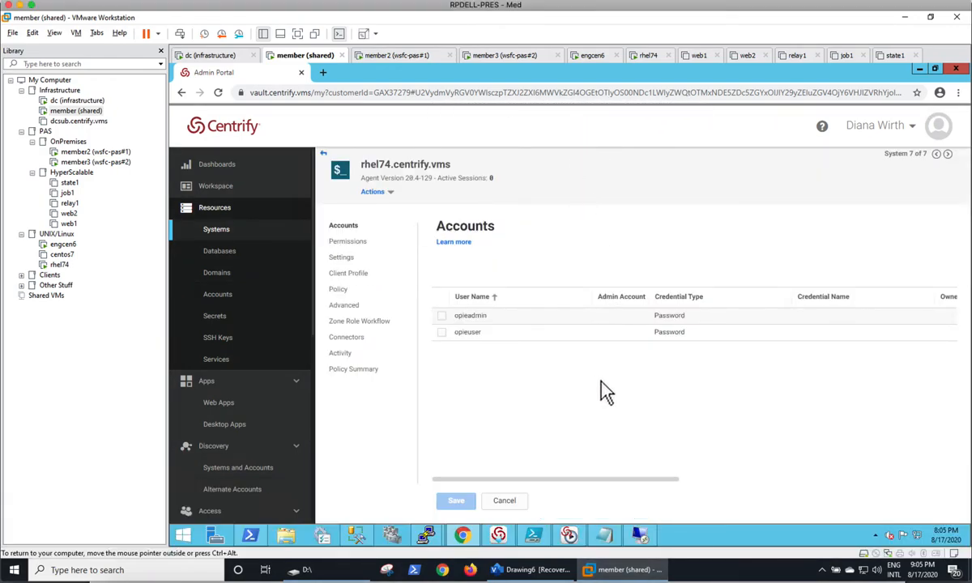
Try to log in to rhel74.centrify.vms as opieuser with no admin account set, and close the PuTTY session.
right_click(525, 340)
left_click(542, 346)
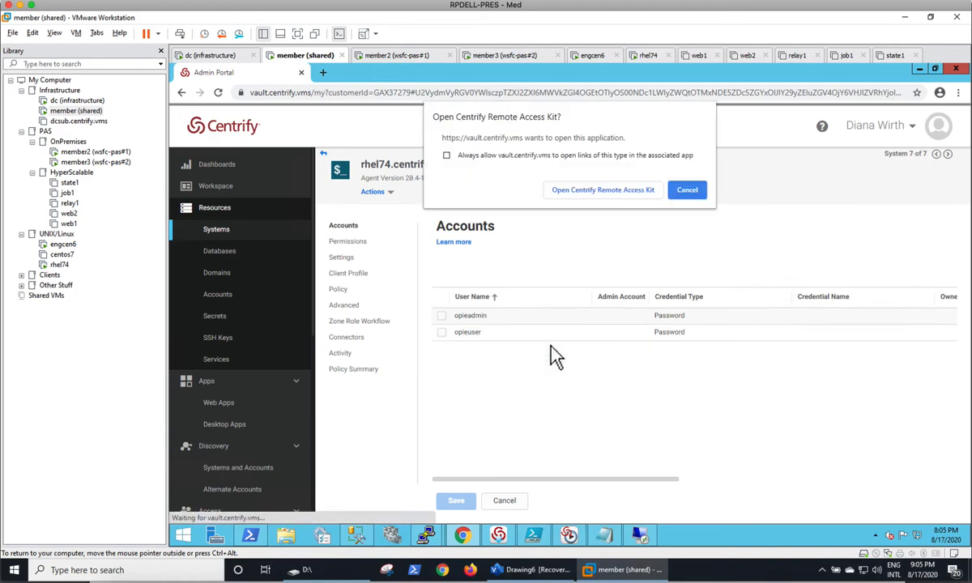
left_click(598, 190)
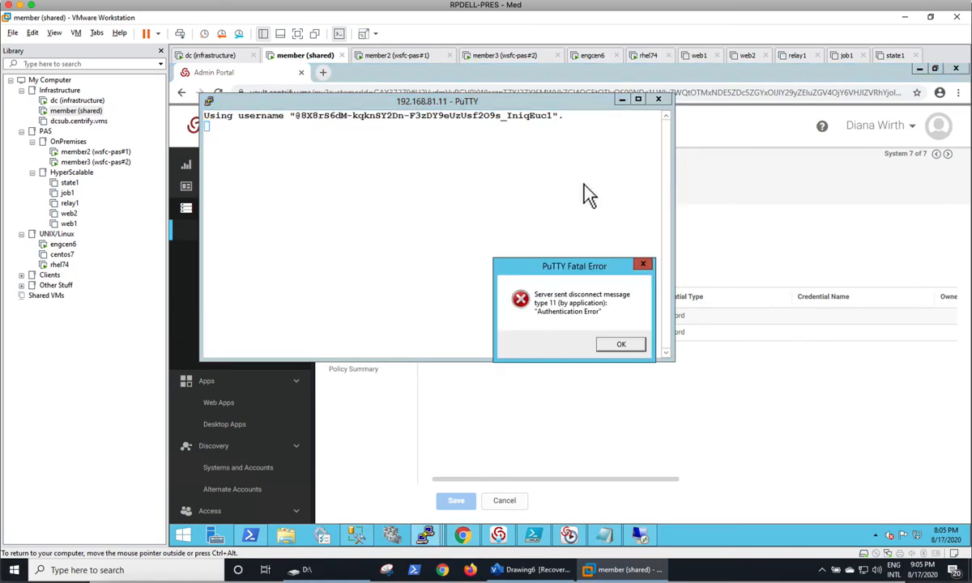
left_click(609, 344)
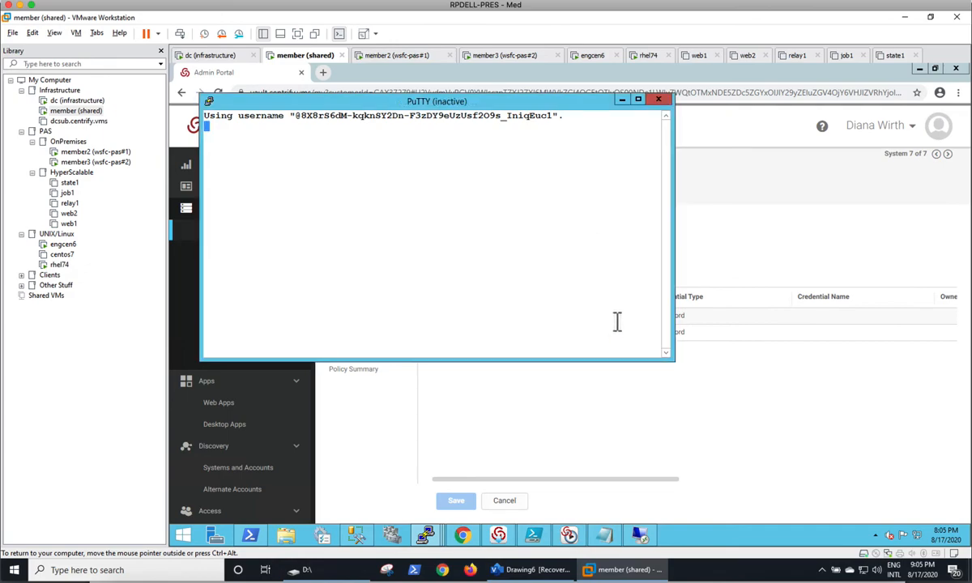
left_click(658, 100)
Set opieadmin as the admin account again, log in as opieuser through the Centrify Remote Access Kit, and close the session.
right_click(538, 319)
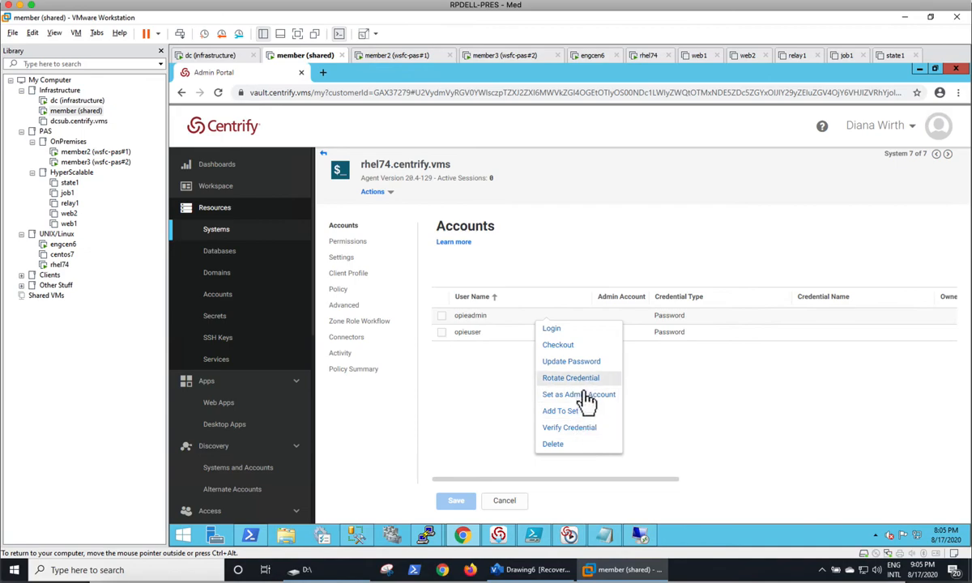
left_click(581, 394)
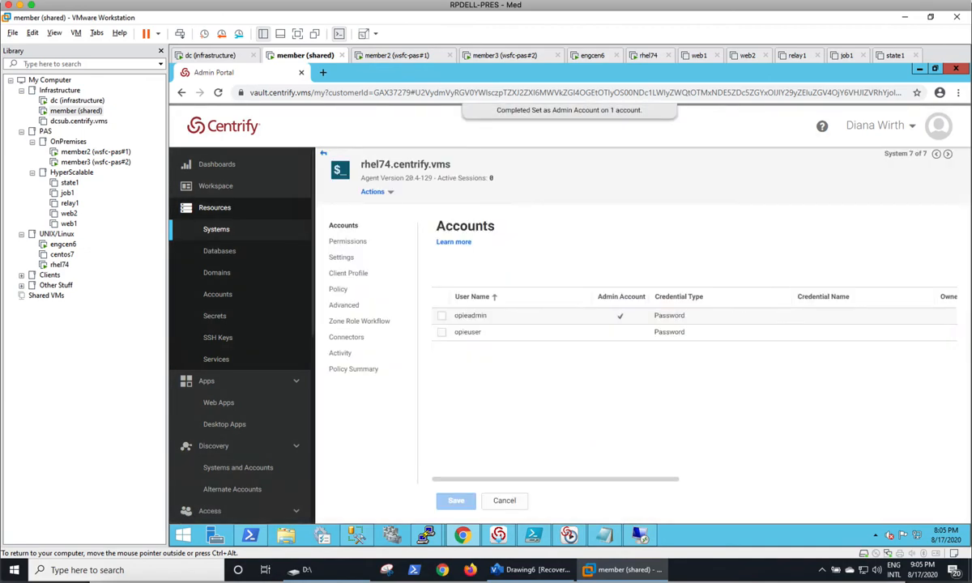
right_click(544, 335)
left_click(567, 343)
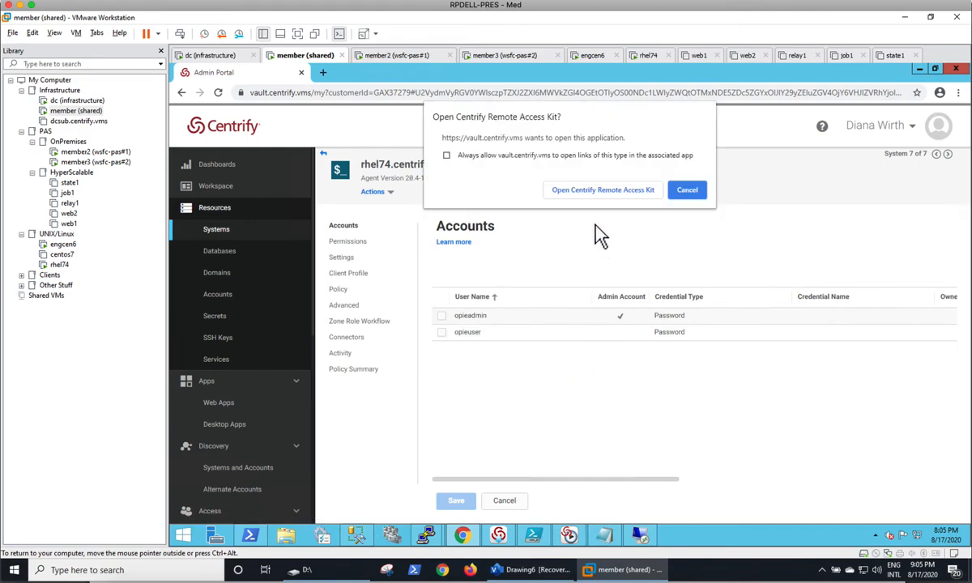
left_click(596, 192)
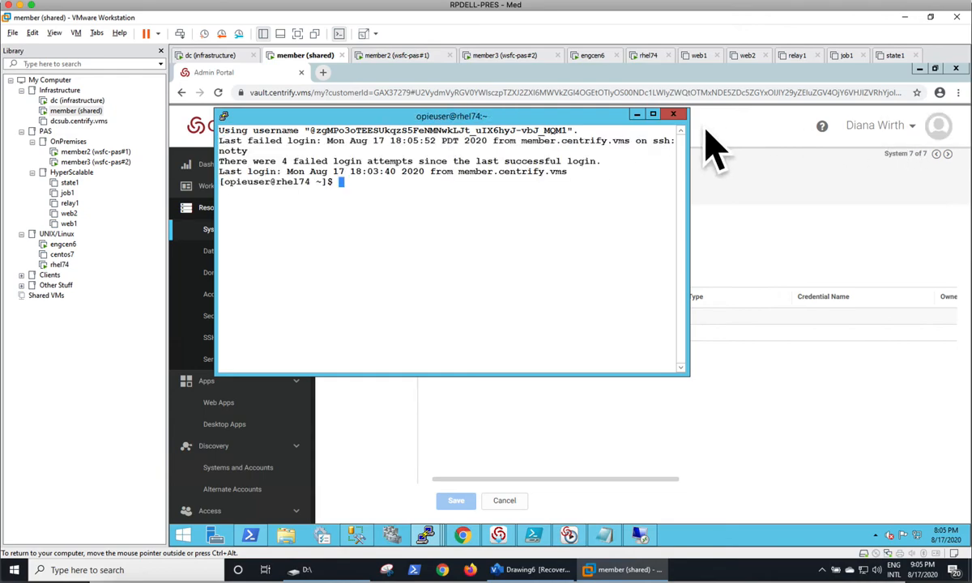
left_click(672, 114)
left_click(597, 340)
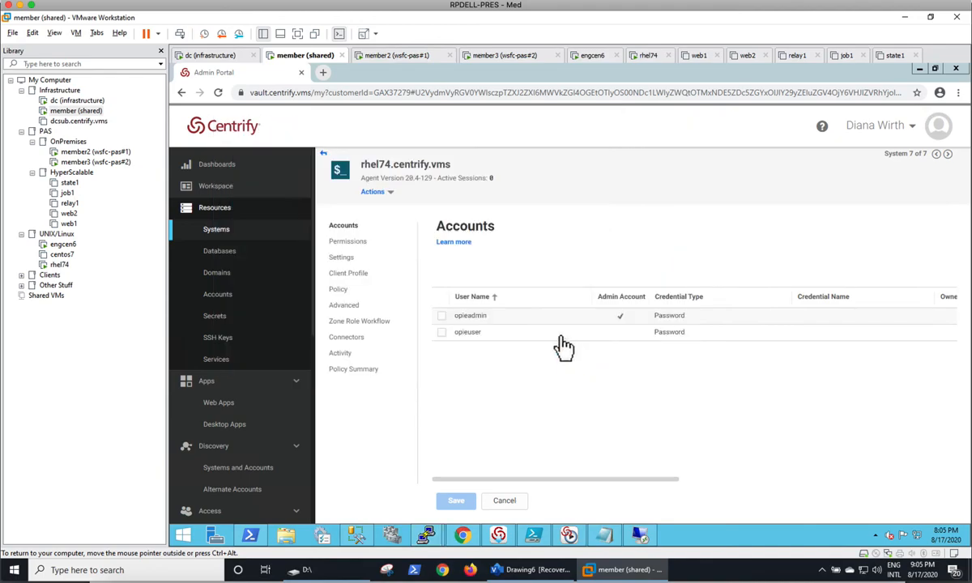
Examine the password reset and login events in rhel74.centrify.vms's activity log, and go back to the systems list.
left_click(340, 353)
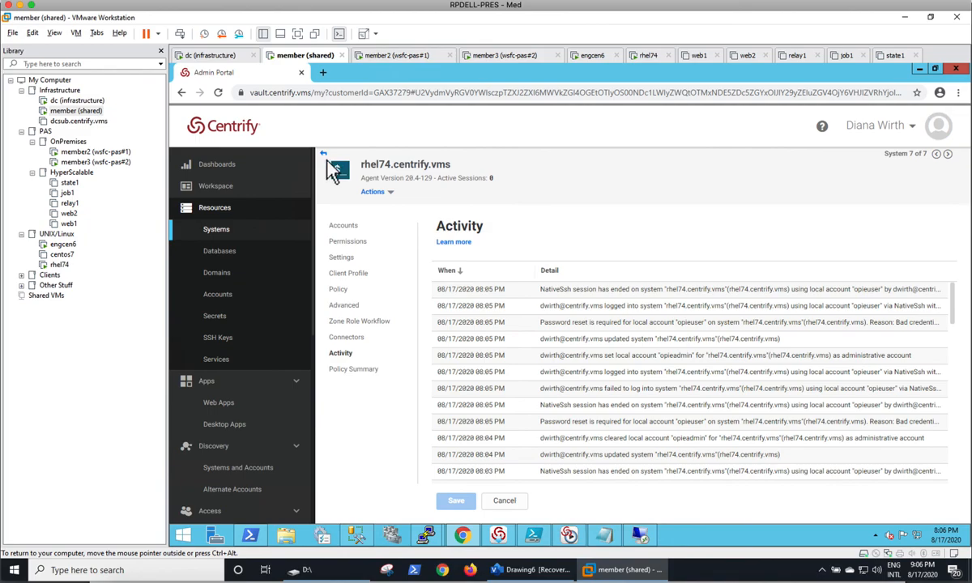
left_click(322, 155)
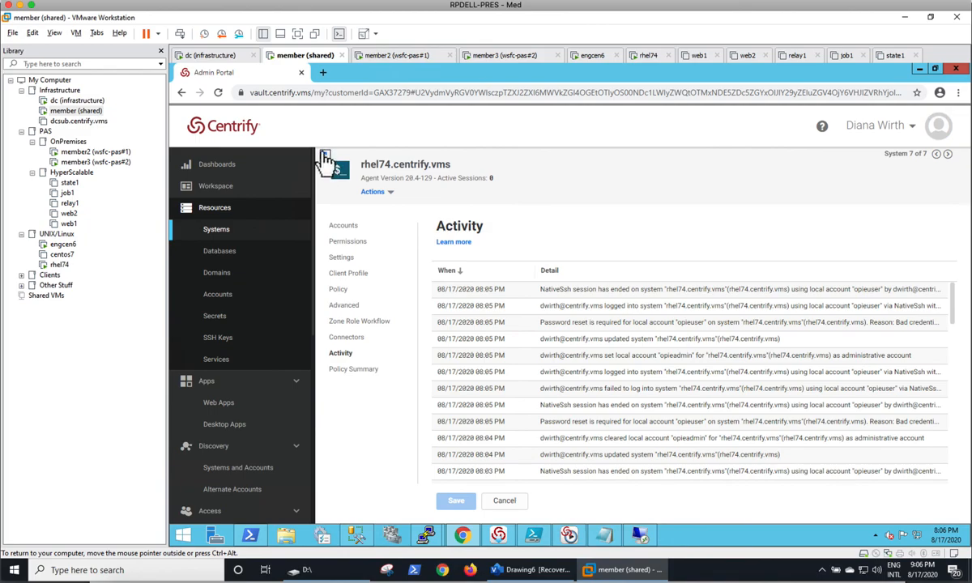